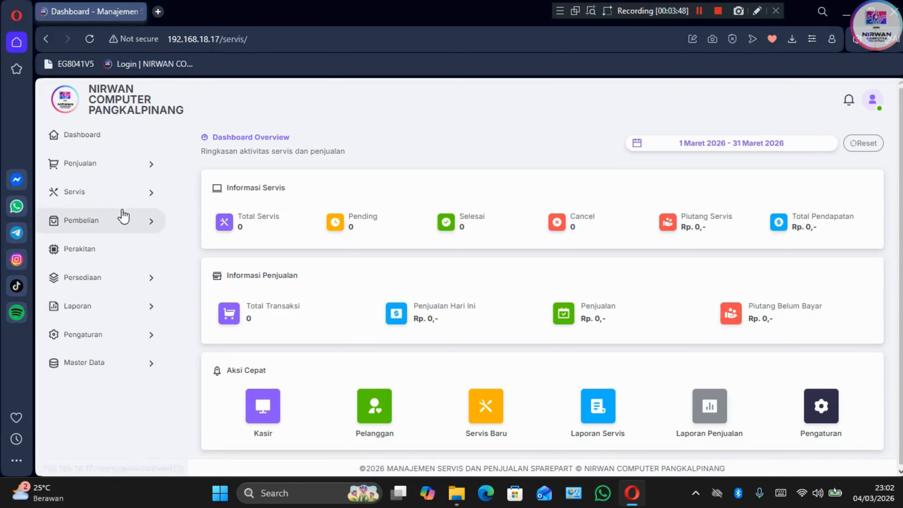
# Step: Look through the Penjualan section's pages: Kasir, Data Penjualan and Piutang Penjualan
pyautogui.click(95, 168)
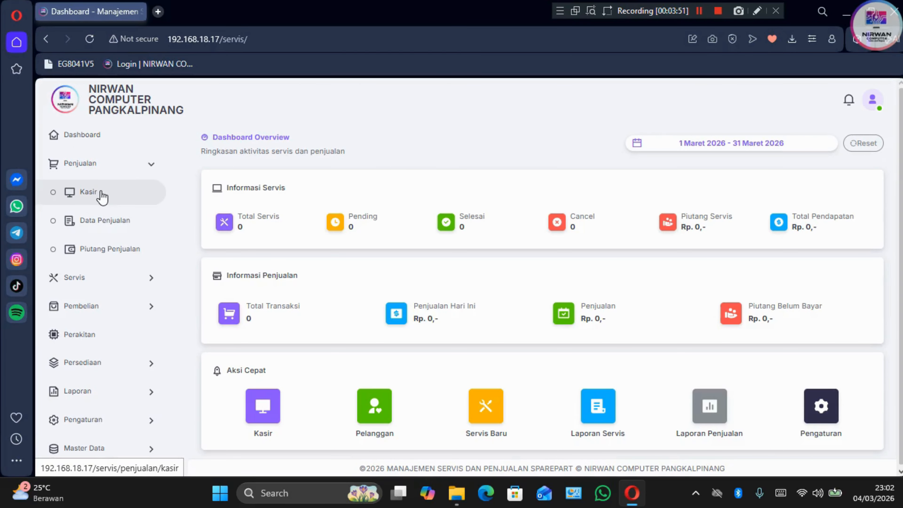
pyautogui.click(102, 197)
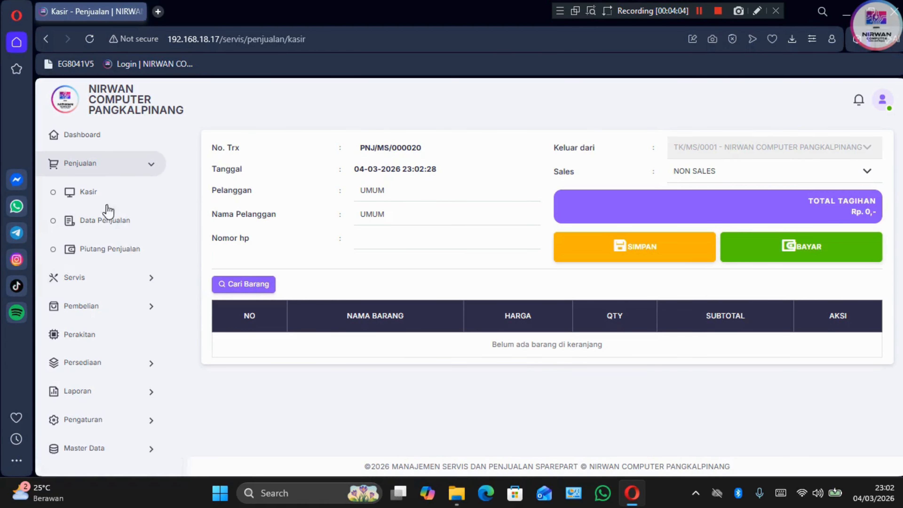
pyautogui.click(116, 224)
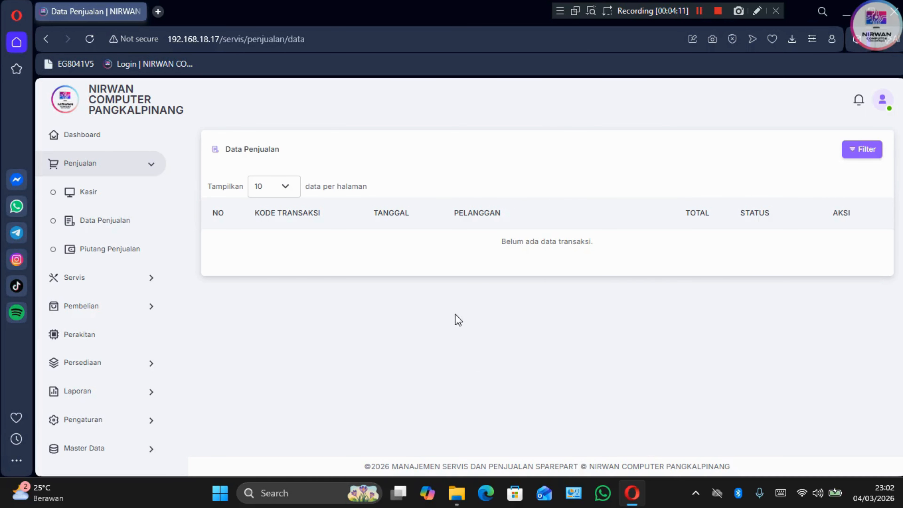
pyautogui.click(113, 255)
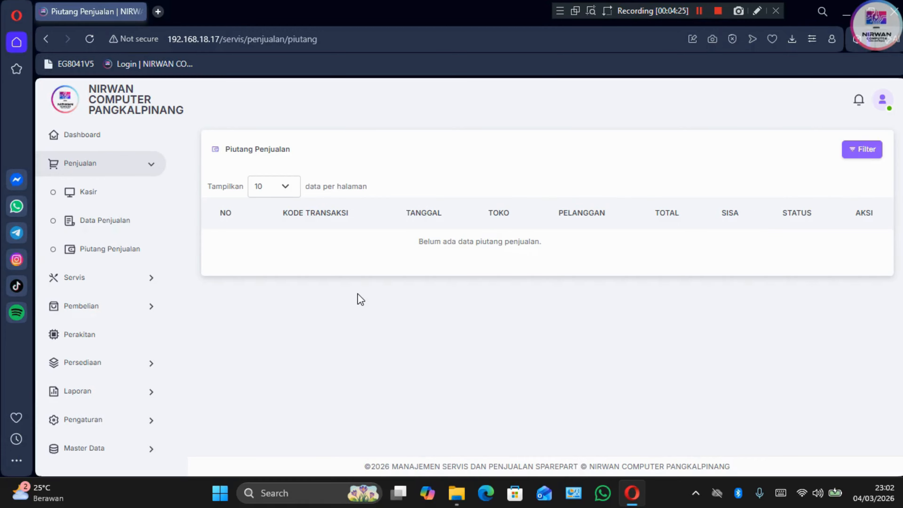
pyautogui.click(150, 164)
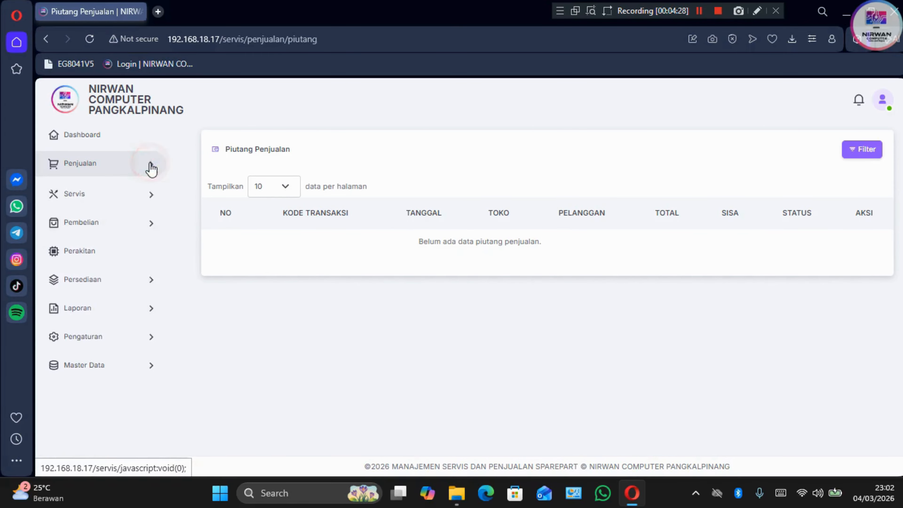
# Step: Open the incoming service page (Servis Masuk) and review its new-service form and the Daftar Servis Masuk list below
pyautogui.click(96, 193)
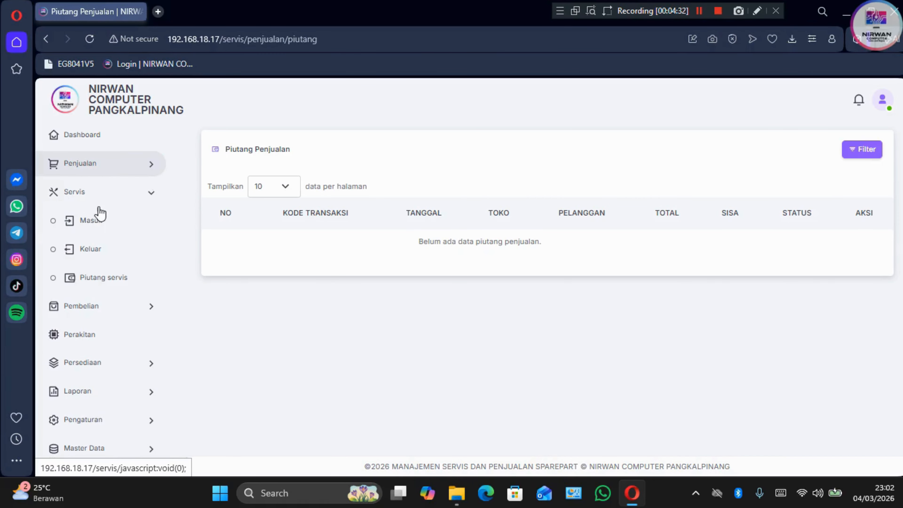
pyautogui.click(119, 227)
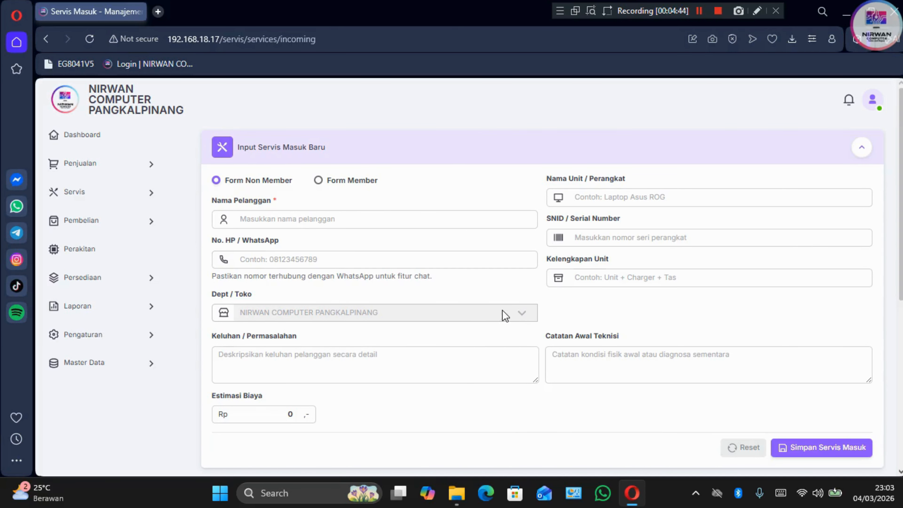
pyautogui.scroll(-6, 509, 320)
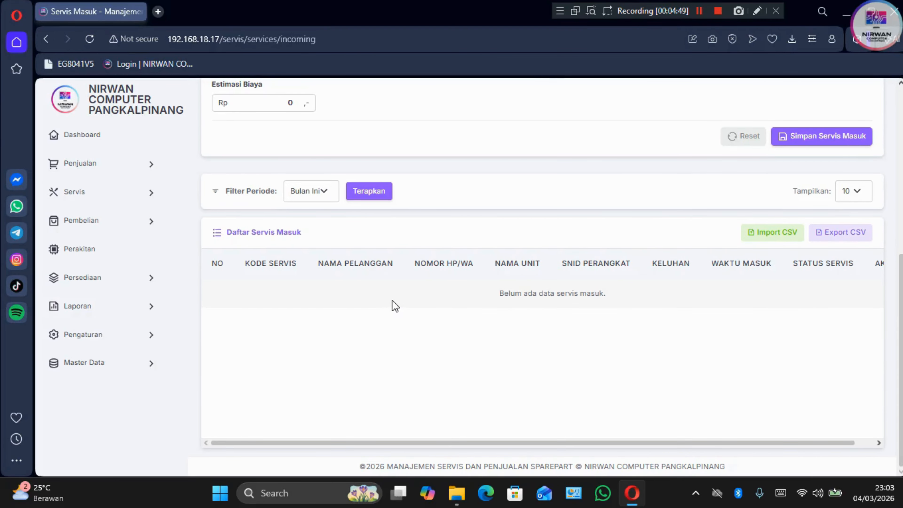
pyautogui.scroll(6, 394, 306)
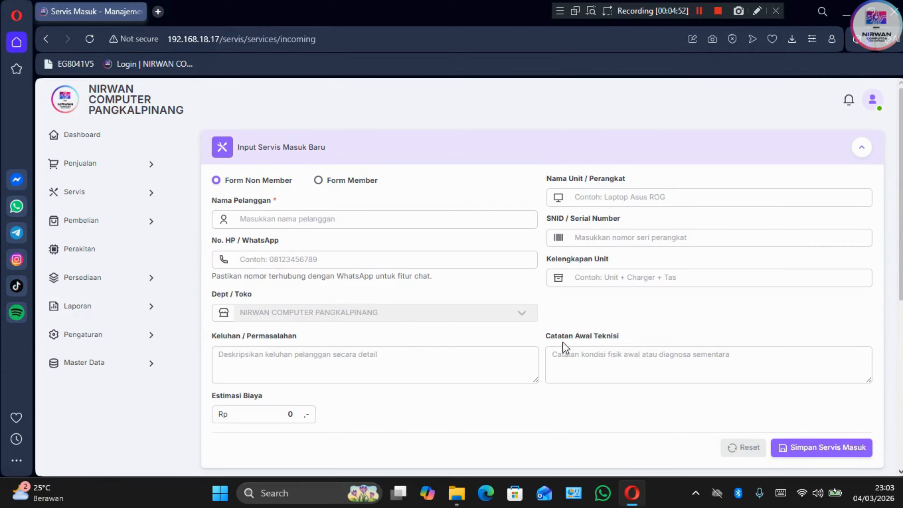
# Step: Switch the incoming service form to Form Member, browse the customer suggestions for "d", and clear the Nama Pelanggan search
pyautogui.click(318, 181)
pyautogui.click(351, 220)
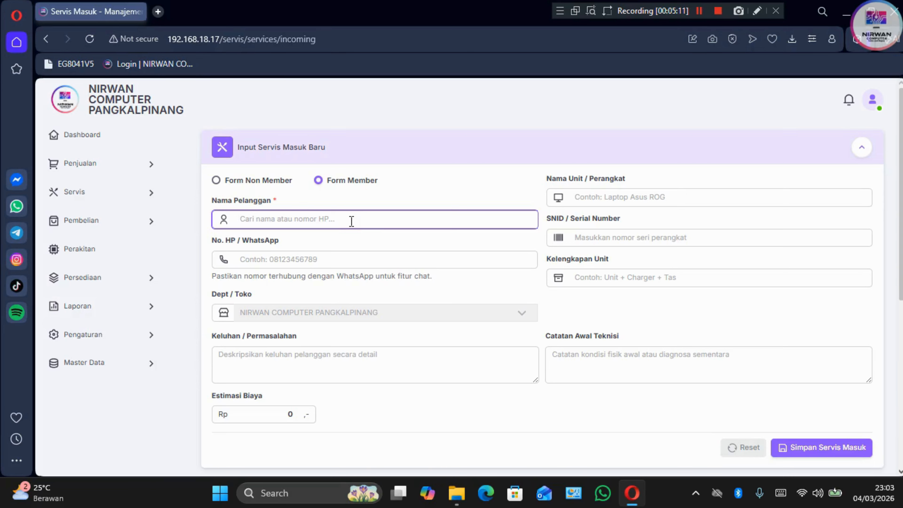
pyautogui.write('d')
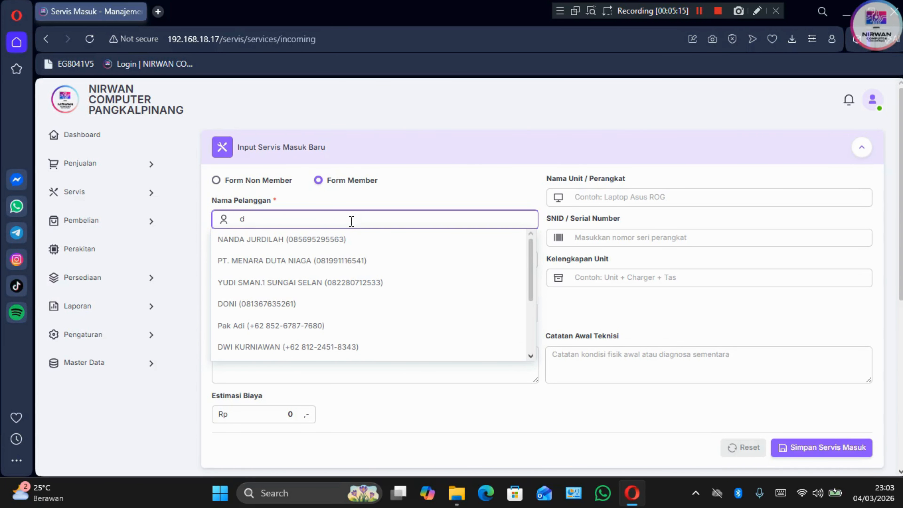
pyautogui.moveTo(532, 258); pyautogui.dragTo(538, 307)
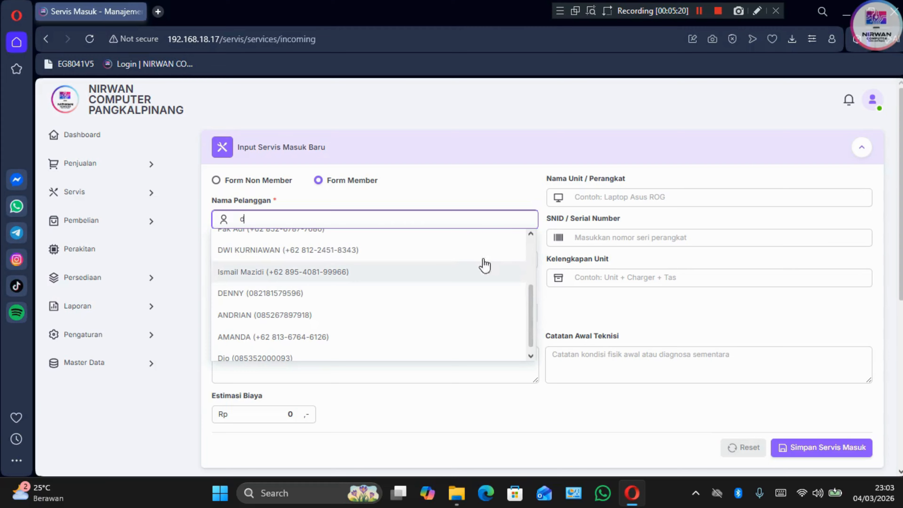
pyautogui.click(466, 195)
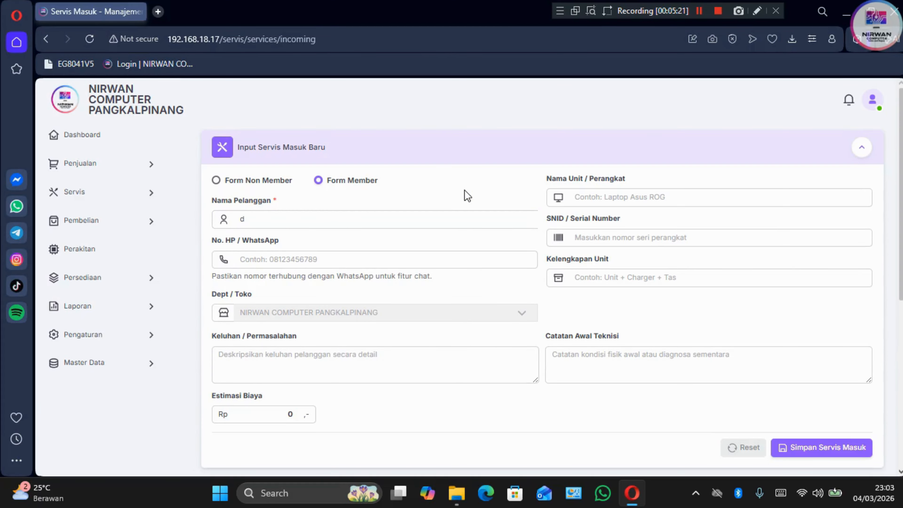
pyautogui.click(449, 221)
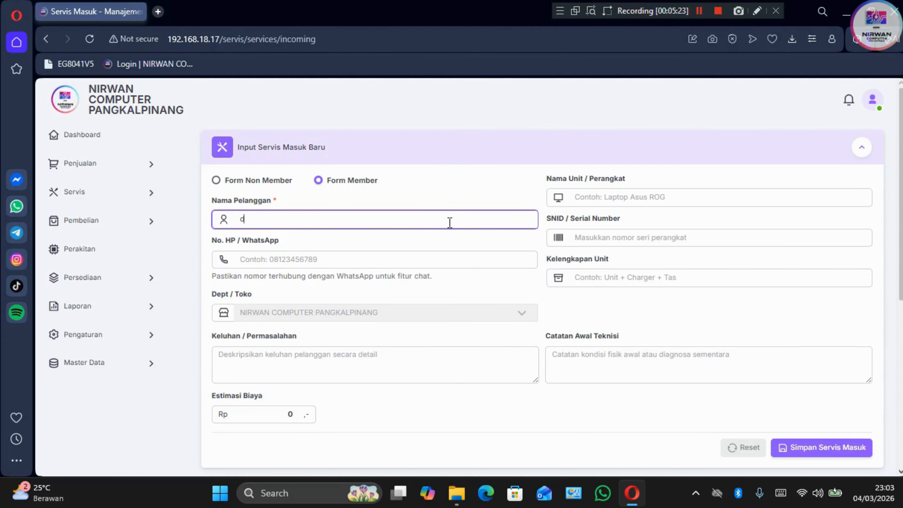
pyautogui.press('BackSpace')
# Step: View the outgoing service list (Servis Keluar) and the service receivables page (Piutang Servis)
pyautogui.click(95, 200)
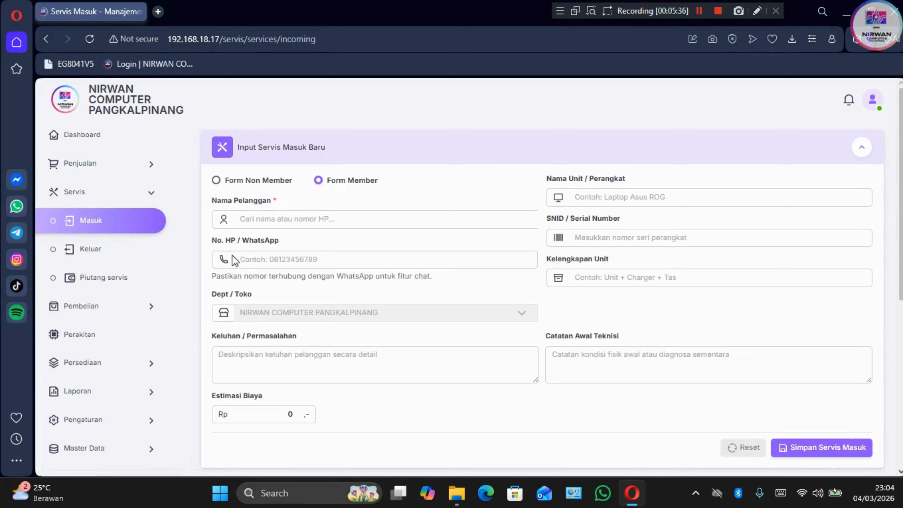
pyautogui.click(104, 265)
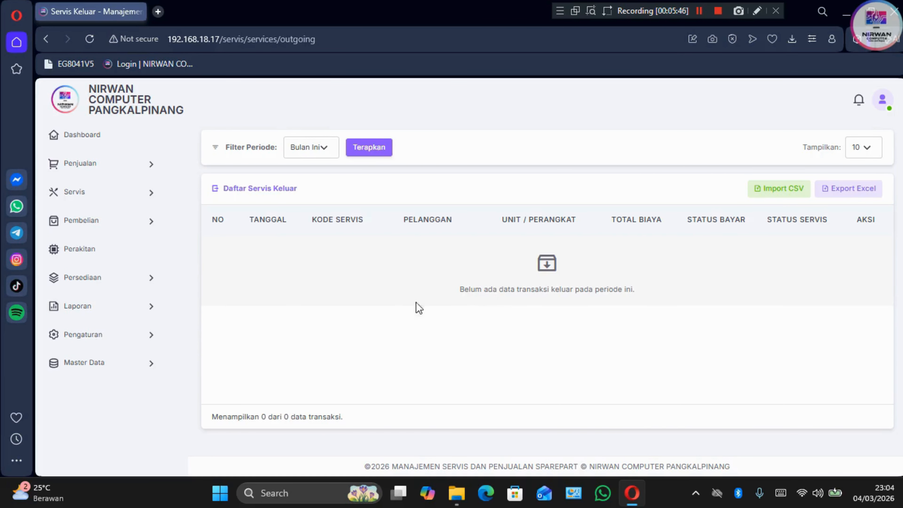
pyautogui.click(101, 199)
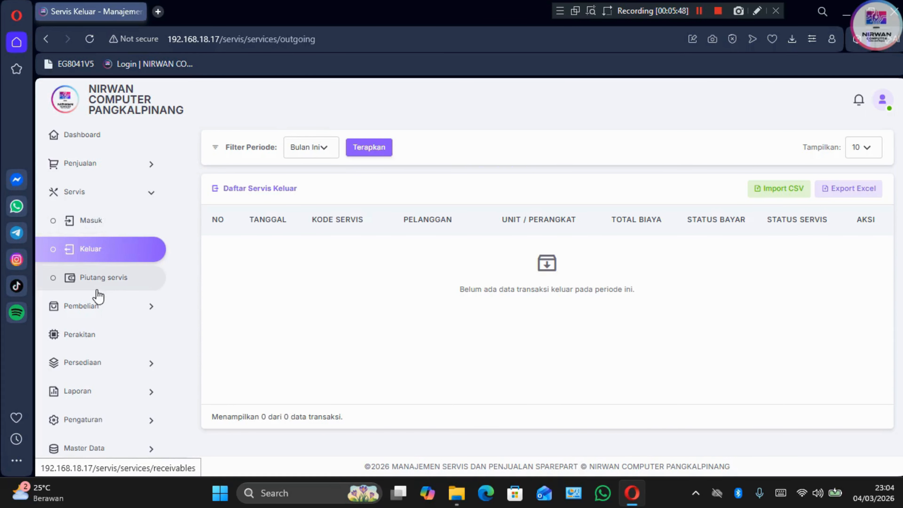
pyautogui.click(104, 279)
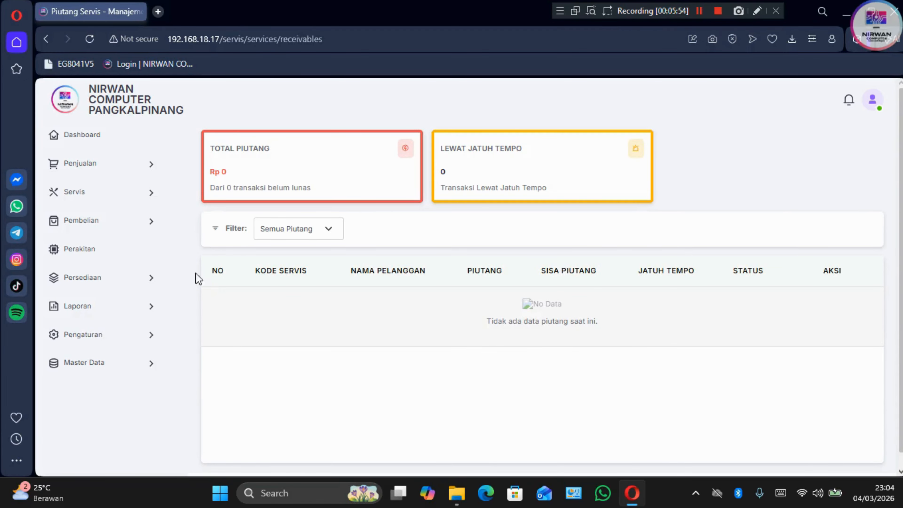
# Step: Review the Data Pembelian purchase list and the purchase debt page in the Pembelian section
pyautogui.click(114, 232)
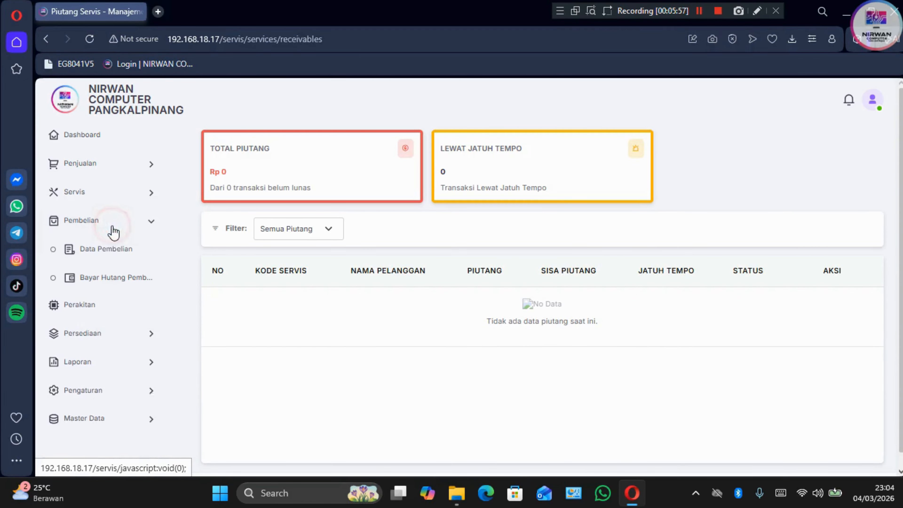
pyautogui.click(118, 255)
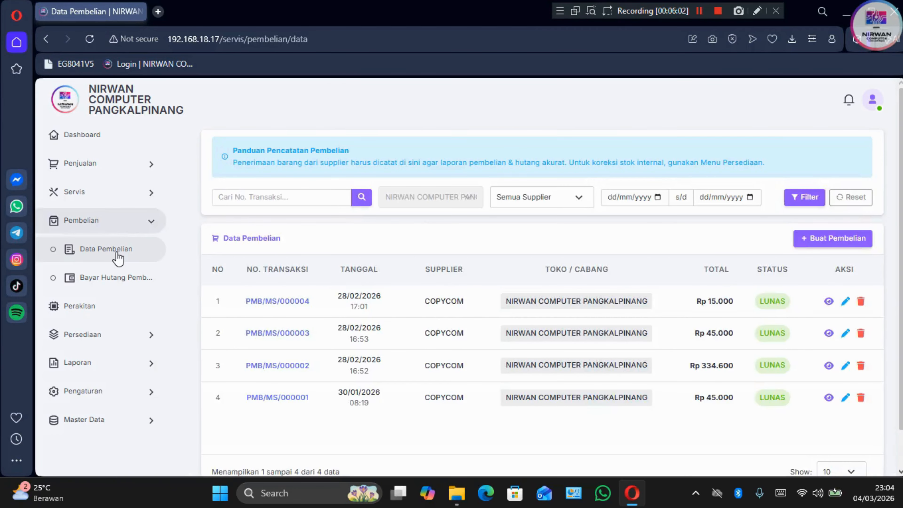
pyautogui.scroll(-2, 641, 330)
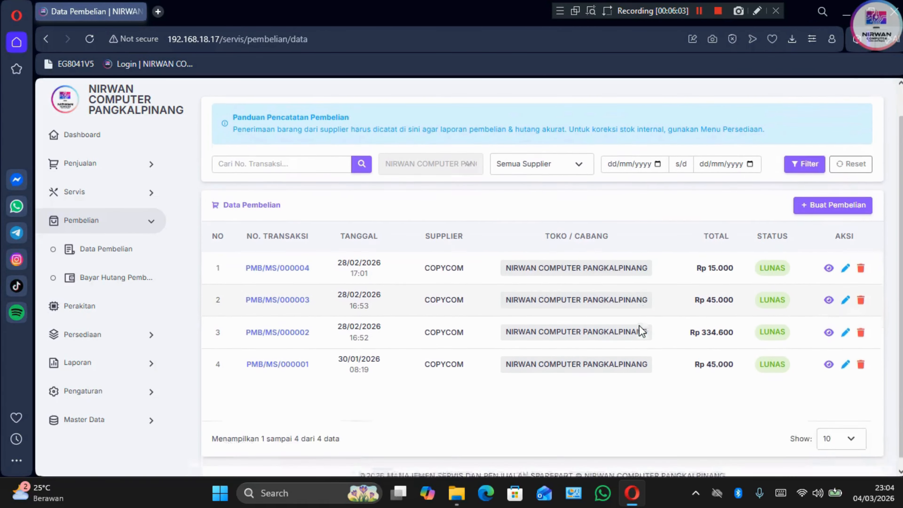
pyautogui.scroll(2, 642, 330)
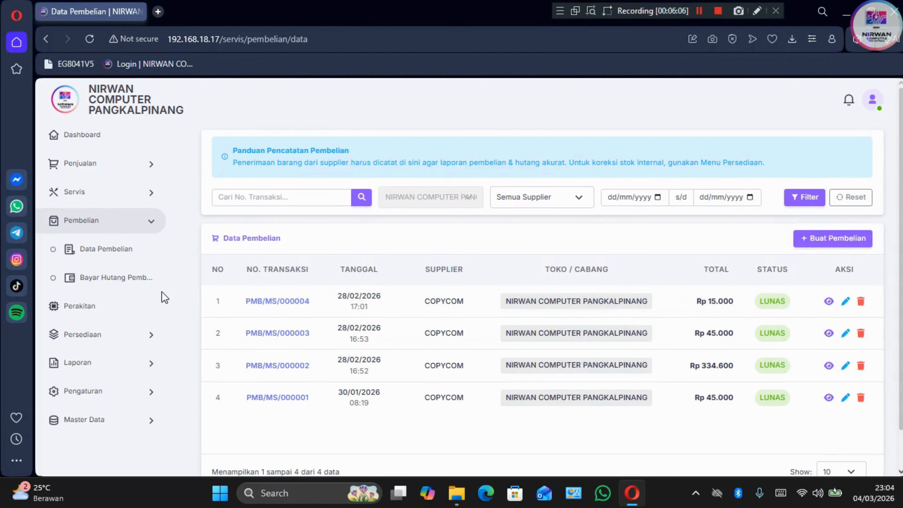
pyautogui.click(122, 289)
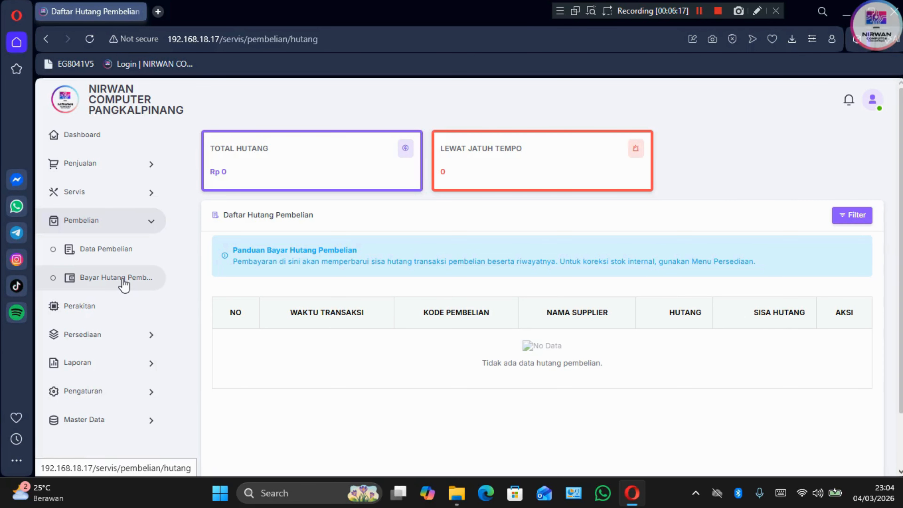
pyautogui.click(150, 223)
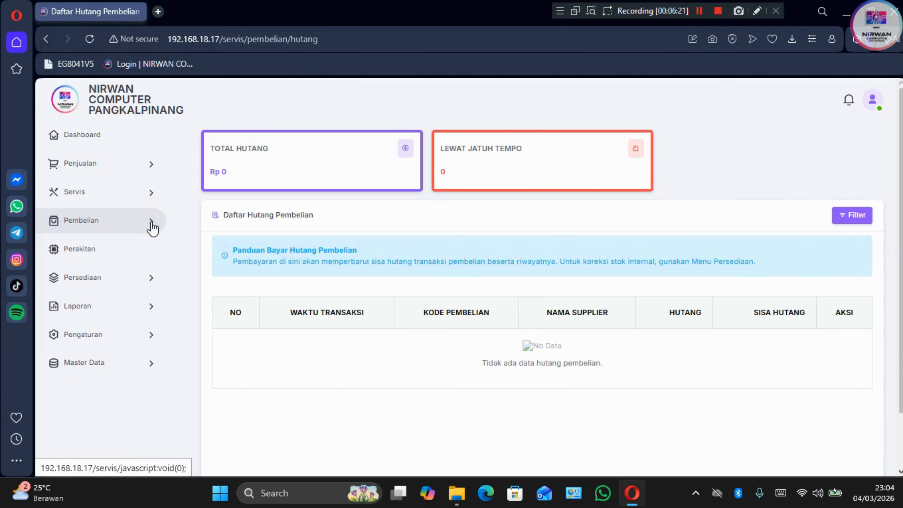
# Step: Open the Perakitan page and review the PC assembly transactions in Data Rakitan
pyautogui.click(118, 255)
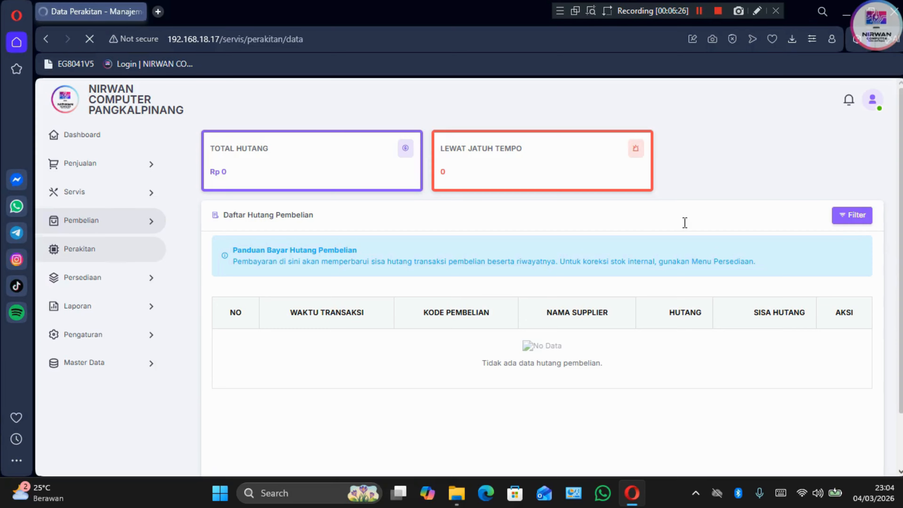
pyautogui.scroll(-1, 573, 284)
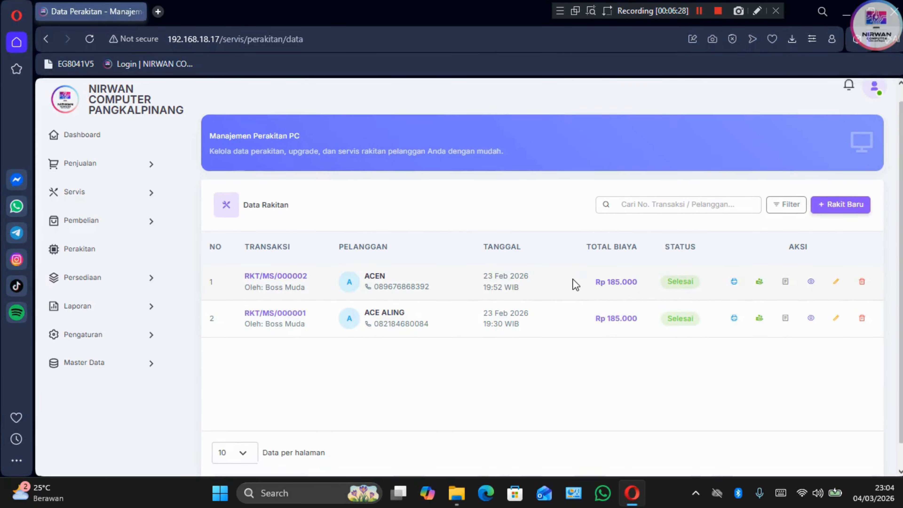
pyautogui.scroll(1, 576, 285)
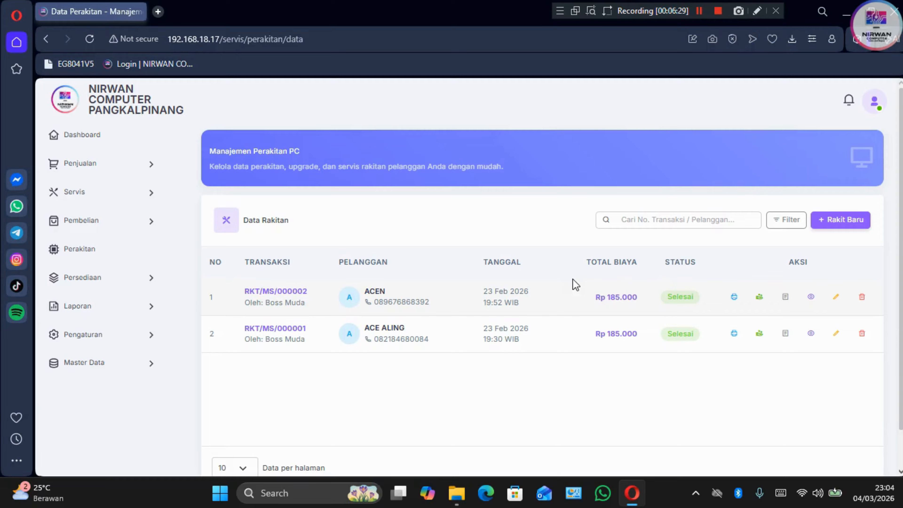
# Step: Open Stok Awal in the Persediaan section and look through the initial stock list
pyautogui.click(110, 288)
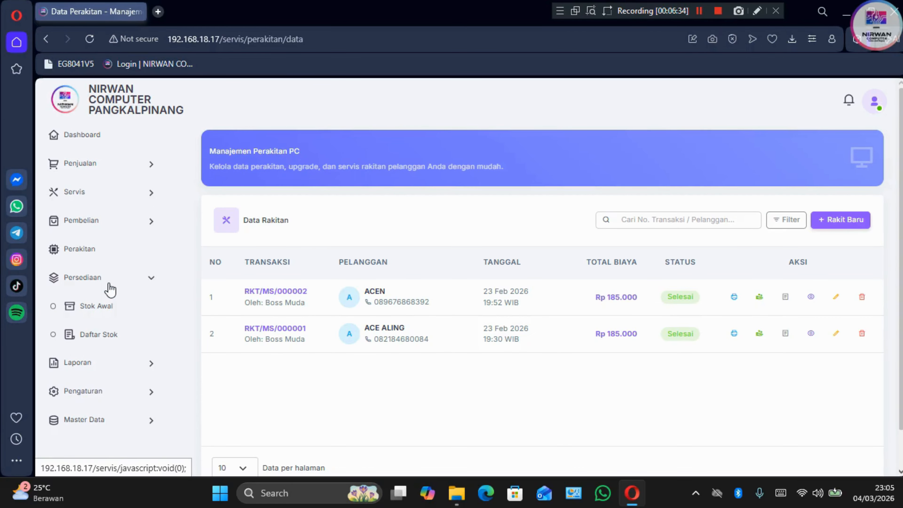
pyautogui.click(109, 313)
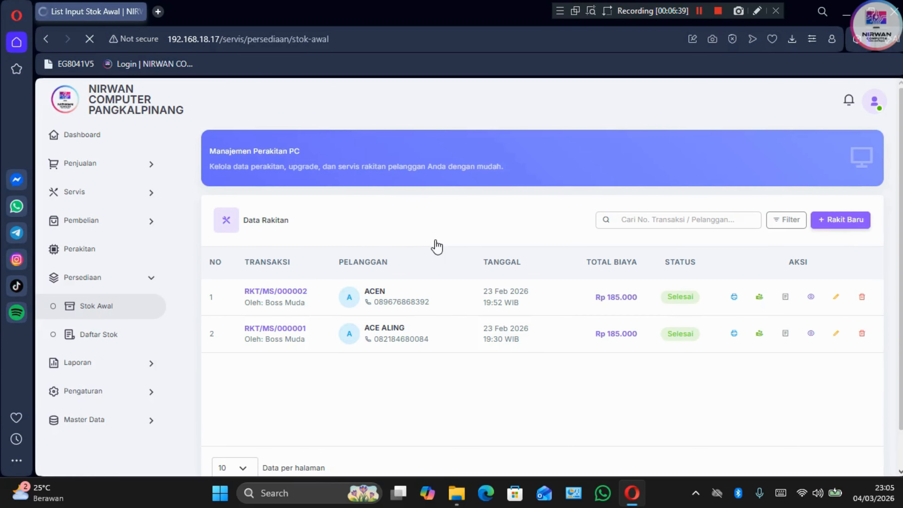
pyautogui.scroll(-3, 437, 239)
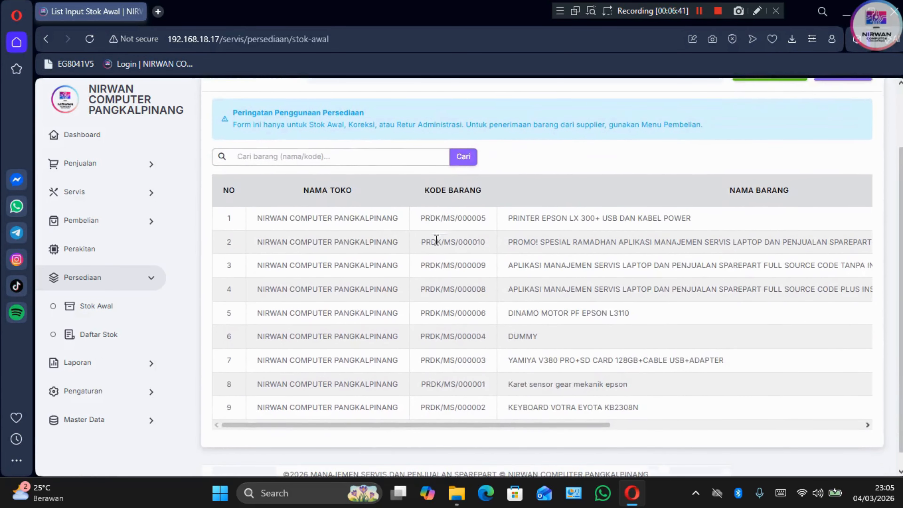
pyautogui.moveTo(577, 408); pyautogui.dragTo(461, 414)
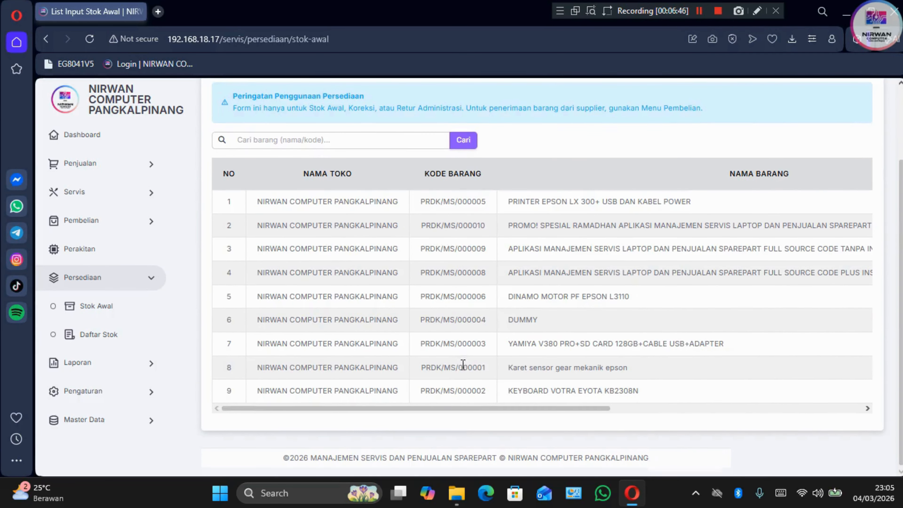
pyautogui.scroll(3, 463, 365)
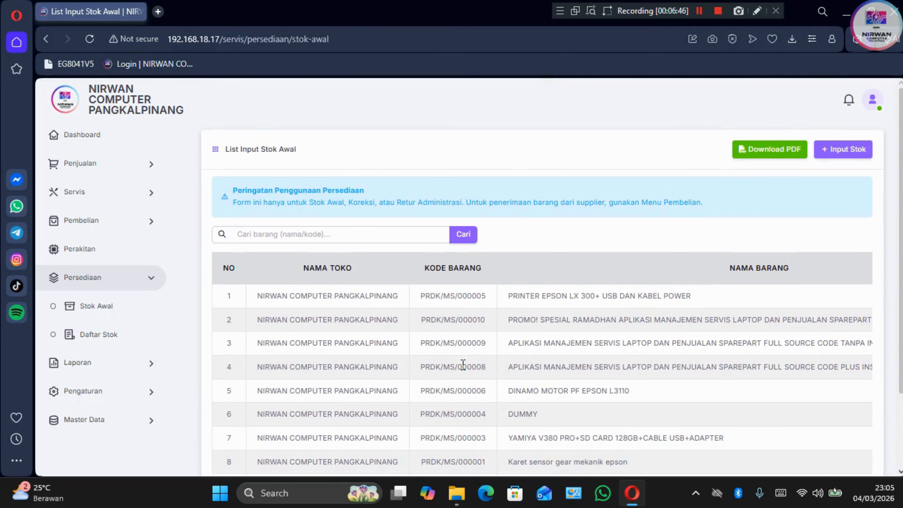
# Step: View the Daftar Stok page with the item stock list, and collapse the Persediaan section
pyautogui.click(95, 340)
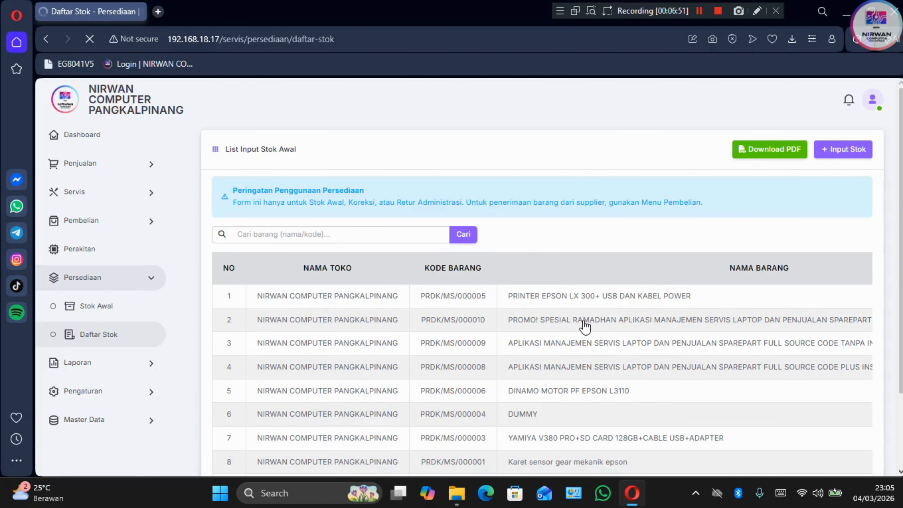
pyautogui.scroll(-1, 585, 319)
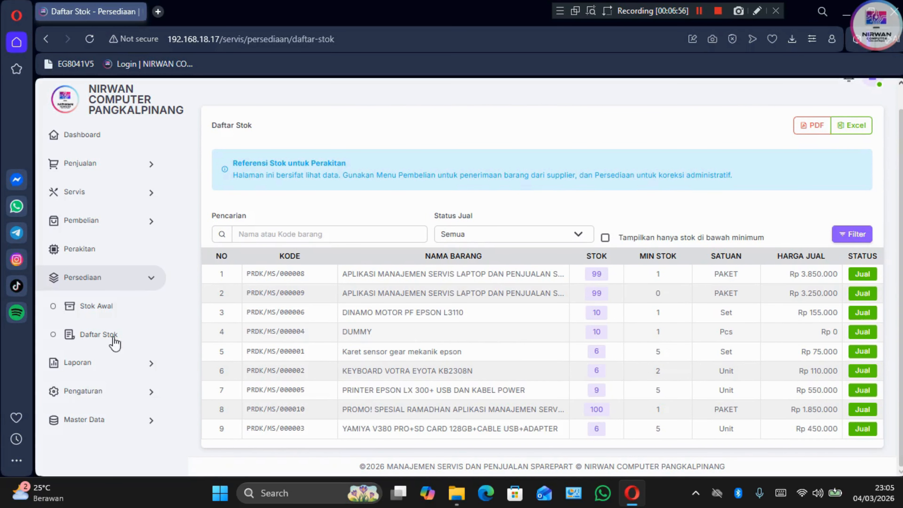
pyautogui.click(147, 279)
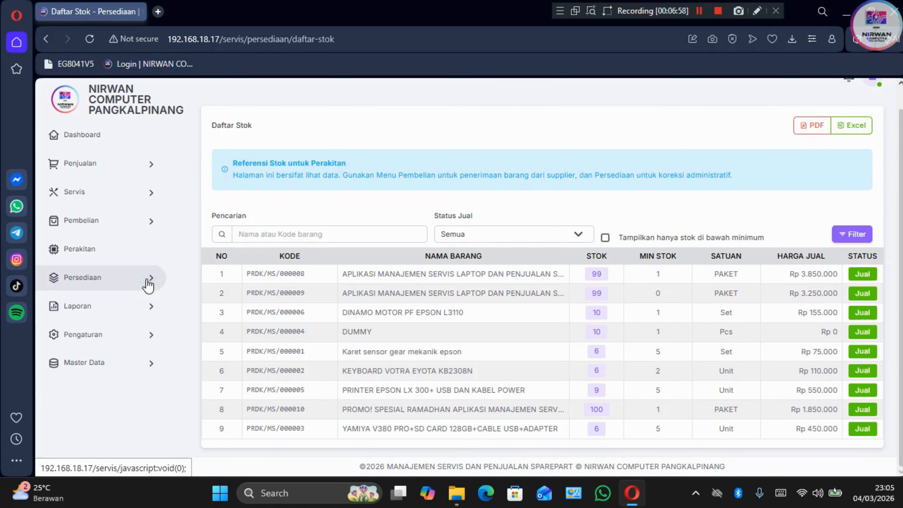
# Step: Expand the Laporan section, look through its report list, and open the Laporan Penjualan sales report
pyautogui.click(122, 307)
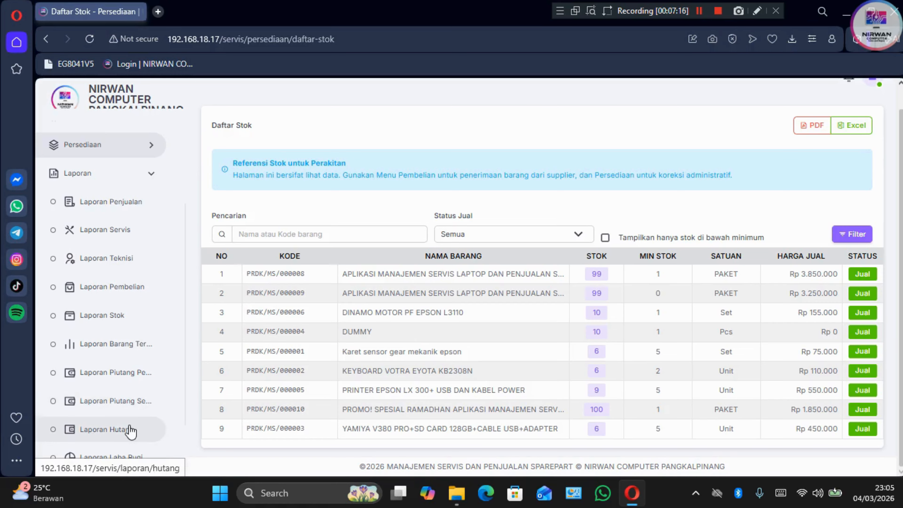
pyautogui.scroll(-2, 131, 432)
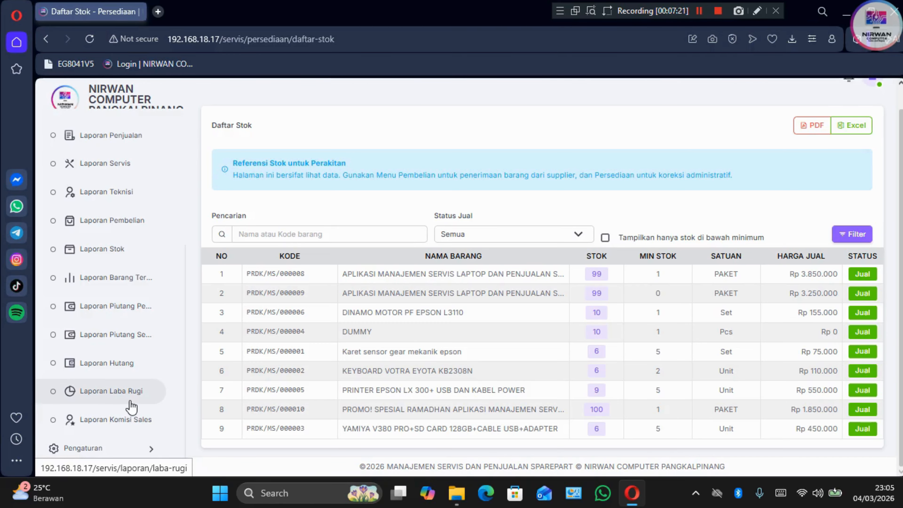
pyautogui.scroll(6, 131, 406)
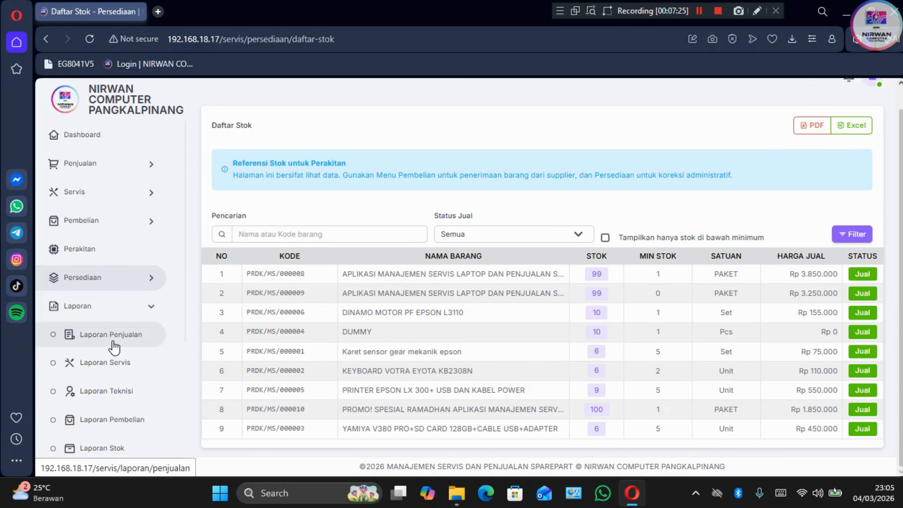
pyautogui.click(114, 347)
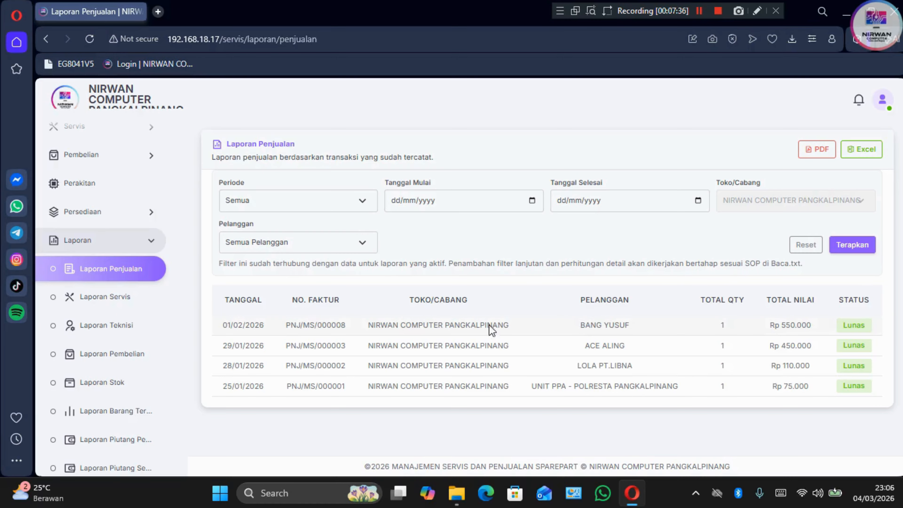
# Step: Open the Laporan Servis report and look through its service transactions
pyautogui.click(99, 304)
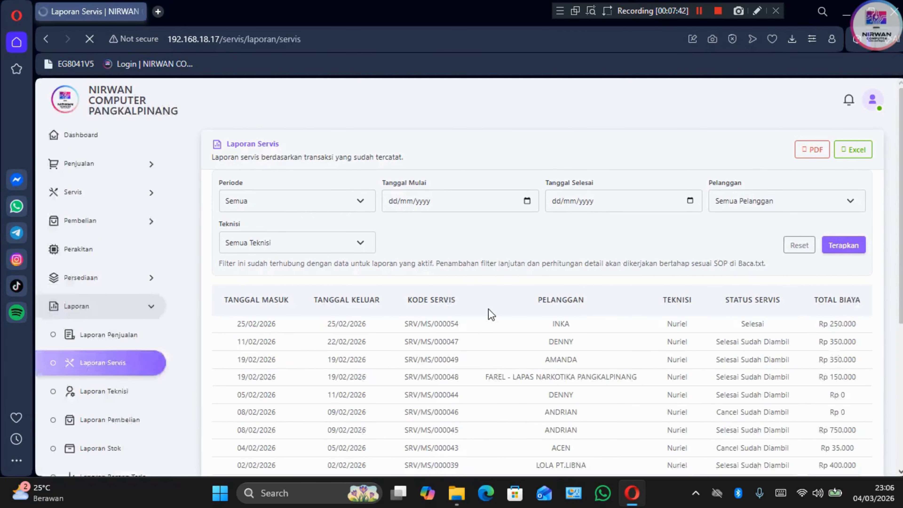
pyautogui.scroll(-6, 491, 315)
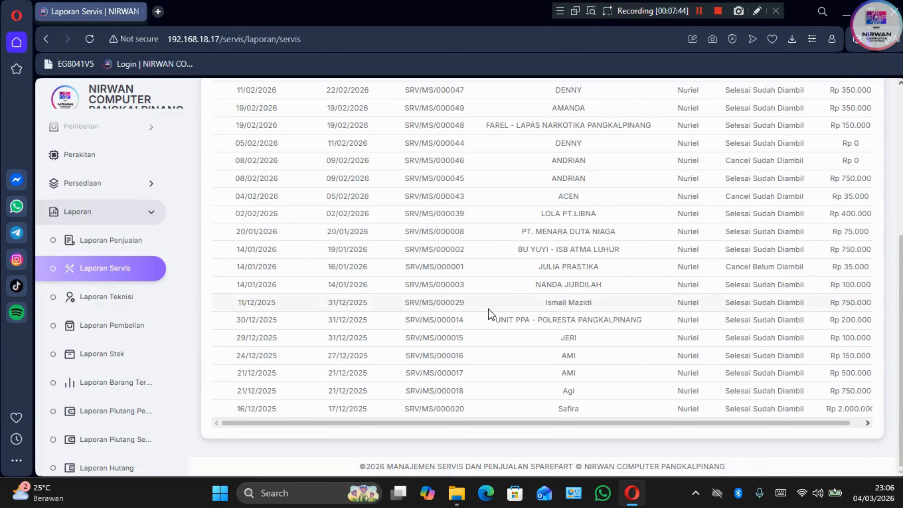
pyautogui.moveTo(476, 422); pyautogui.dragTo(456, 428)
pyautogui.scroll(6, 469, 368)
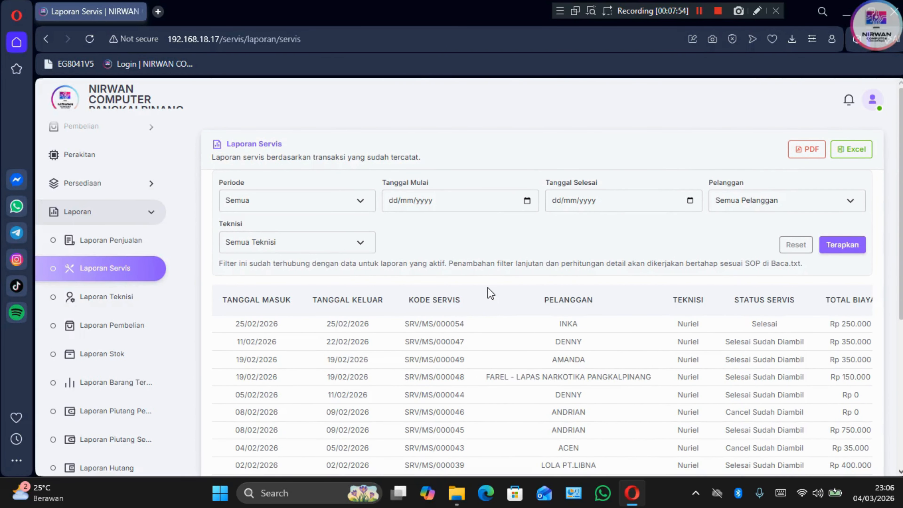
pyautogui.scroll(-7, 489, 289)
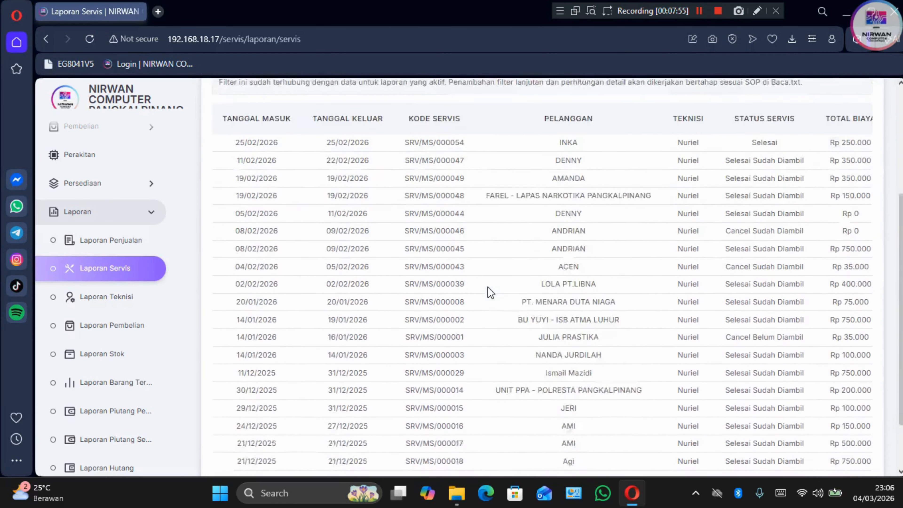
# Step: Open the Laporan Teknisi report and look through the service performance records per technician
pyautogui.click(116, 308)
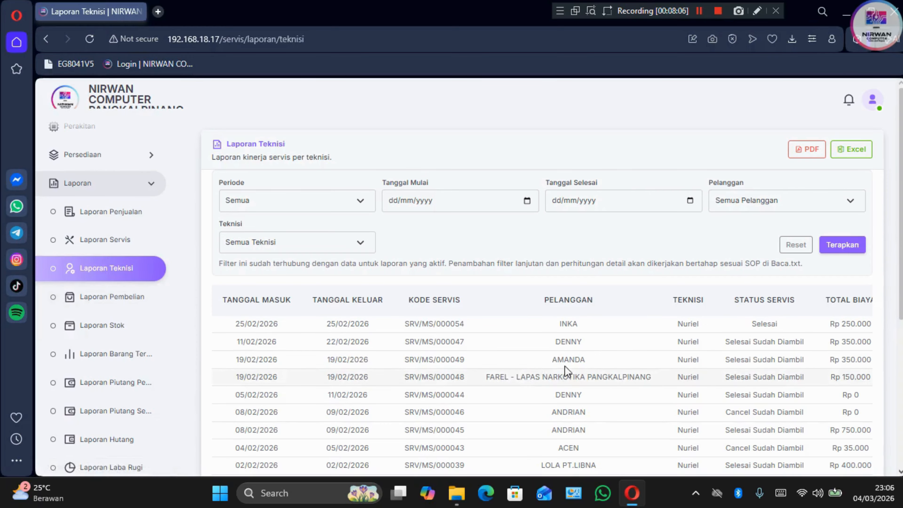
pyautogui.scroll(-3, 569, 363)
pyautogui.scroll(-3, 572, 340)
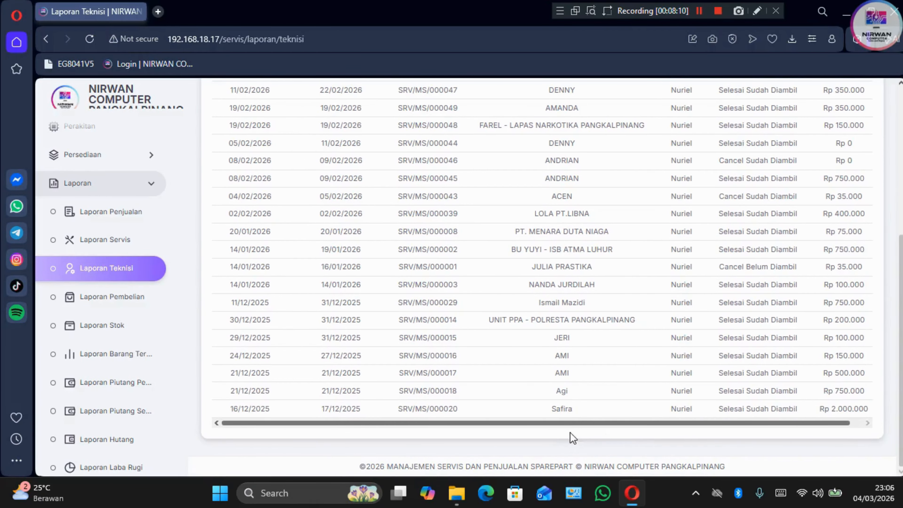
pyautogui.scroll(5, 548, 359)
pyautogui.scroll(1, 547, 359)
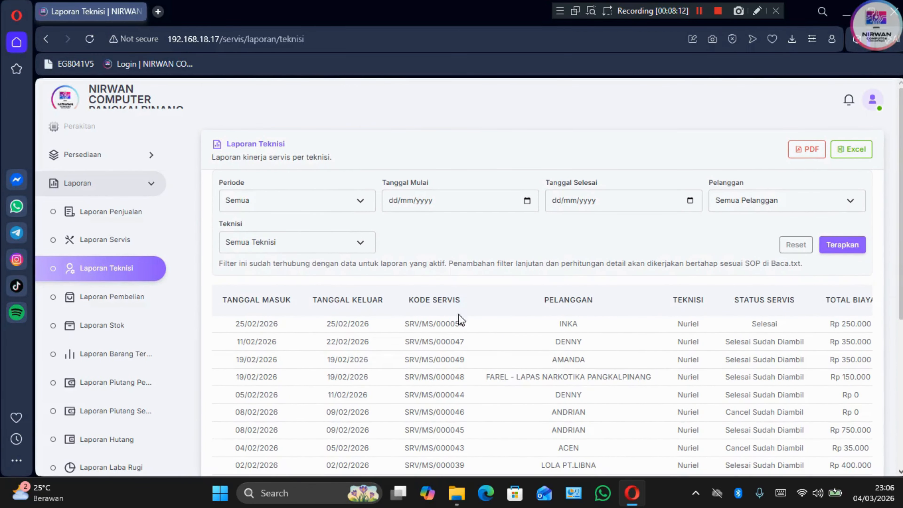
# Step: View the Laporan Pembelian purchase report and the Laporan Stok product stock summary
pyautogui.click(107, 306)
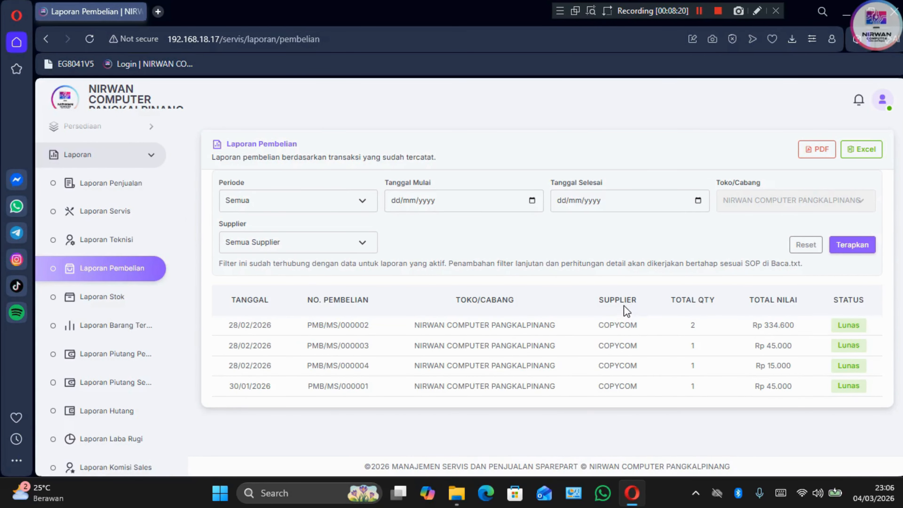
pyautogui.click(109, 307)
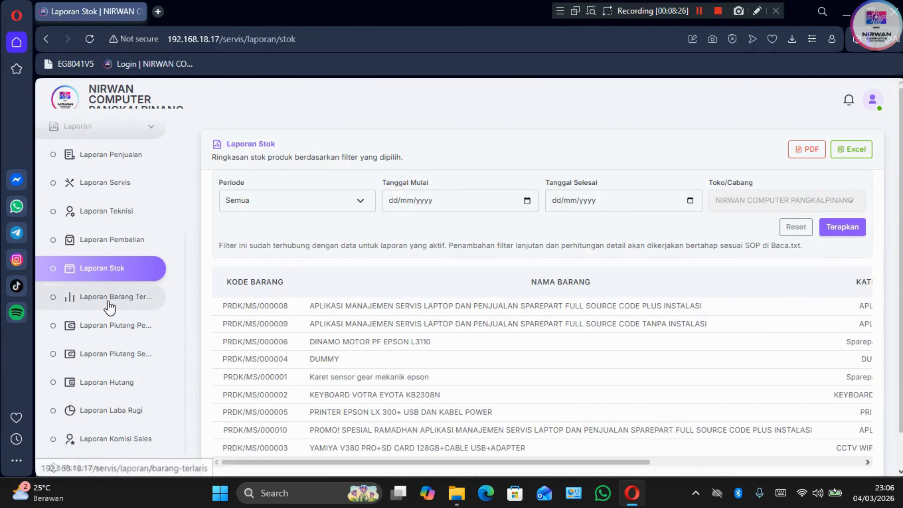
pyautogui.scroll(-1, 551, 338)
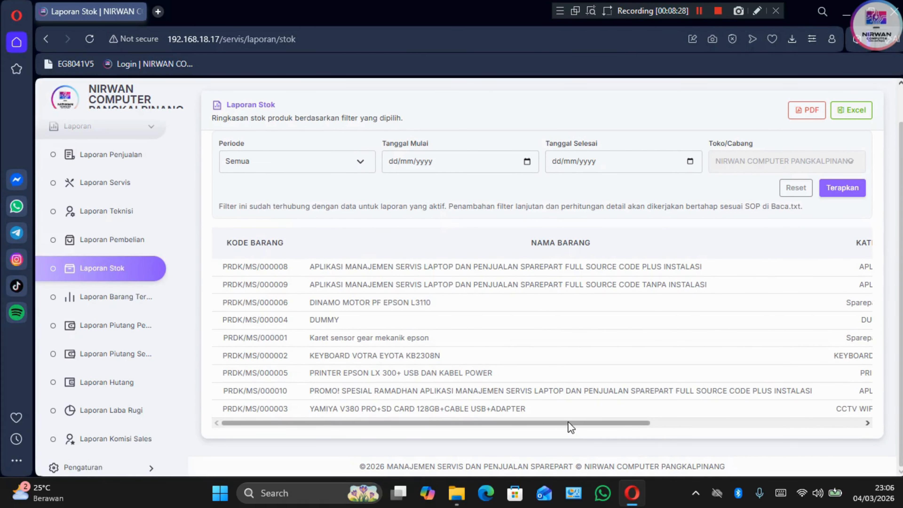
pyautogui.moveTo(569, 423); pyautogui.dragTo(480, 423)
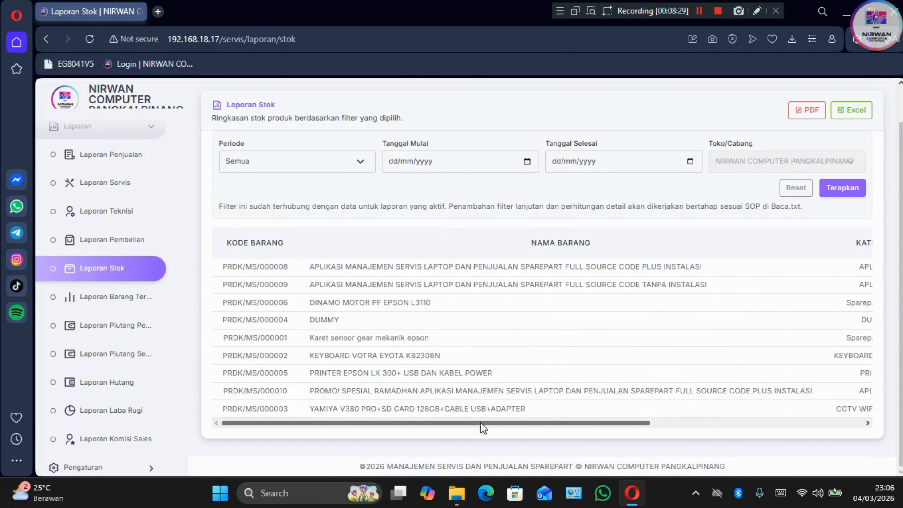
# Step: View the Laporan Barang Terlaris best-selling items report and the Laporan Piutang Penjualan sales receivables report
pyautogui.click(103, 303)
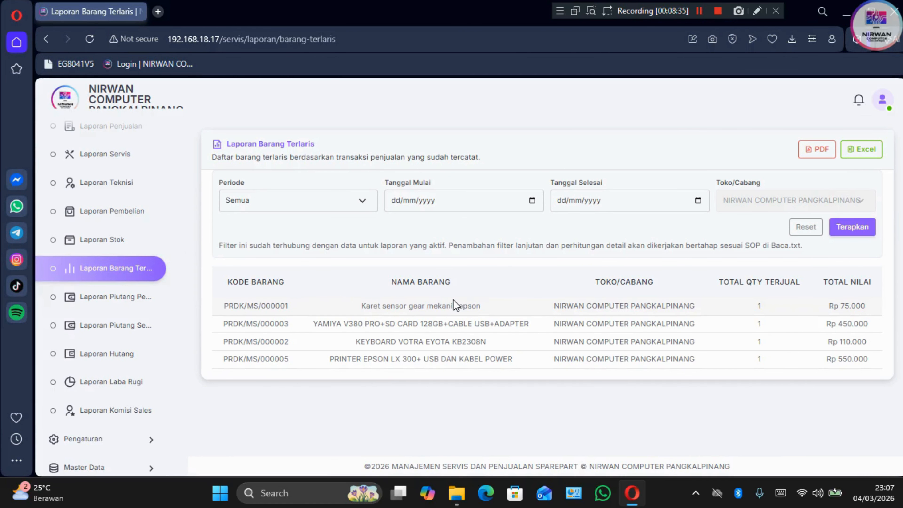
pyautogui.click(99, 305)
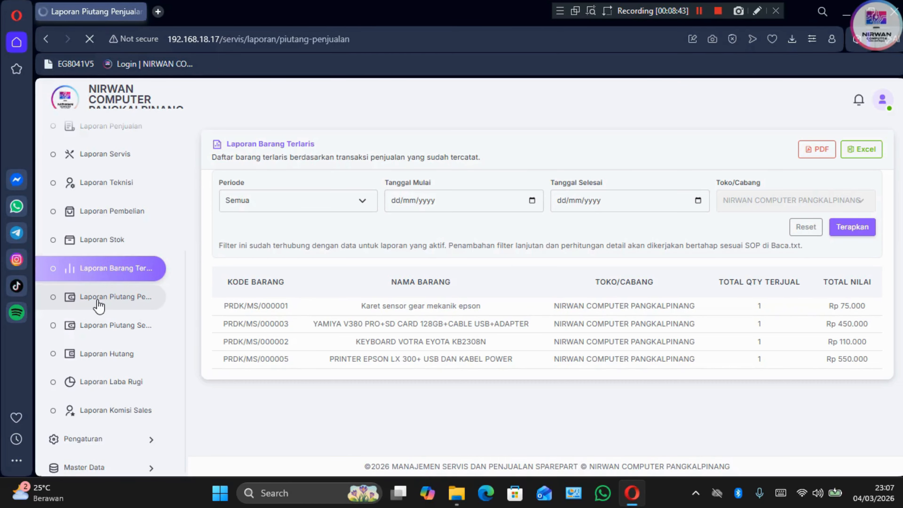
pyautogui.moveTo(390, 383); pyautogui.dragTo(397, 402)
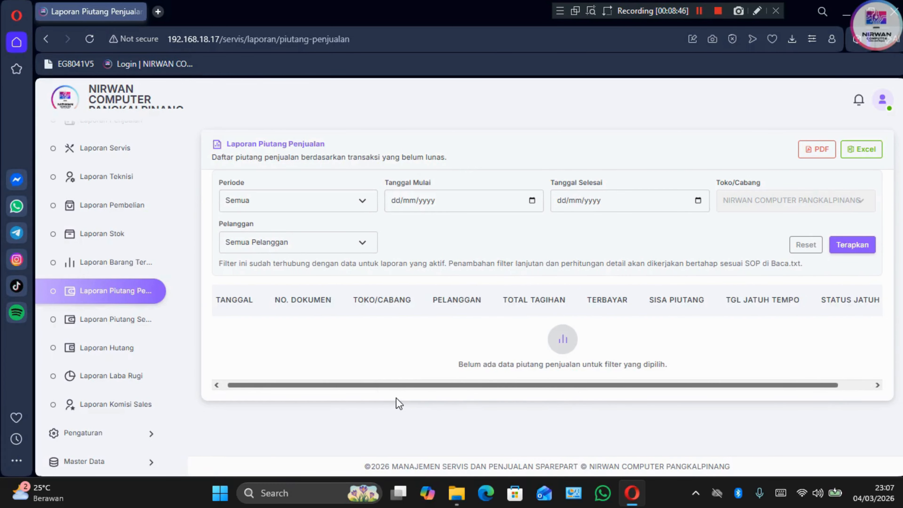
# Step: View the Laporan Piutang Servis service receivables report and the Laporan Hutang purchase debt report
pyautogui.click(90, 331)
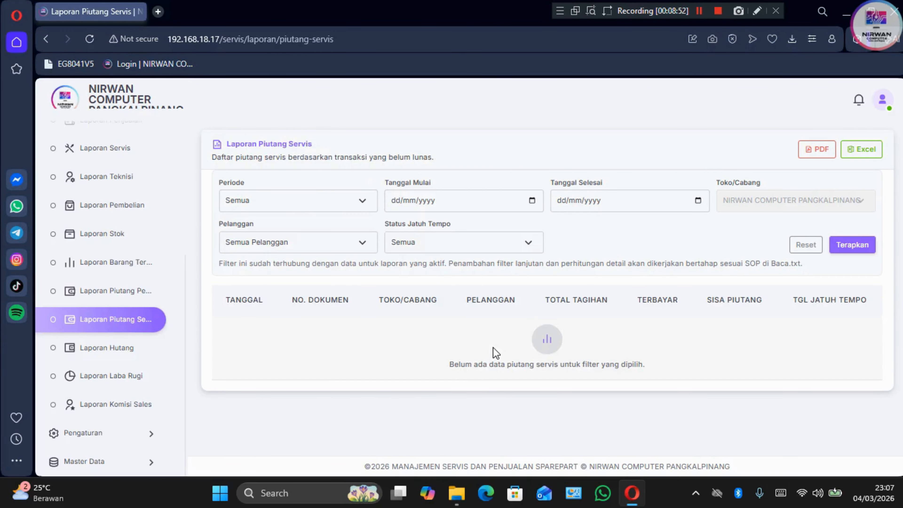
pyautogui.click(101, 353)
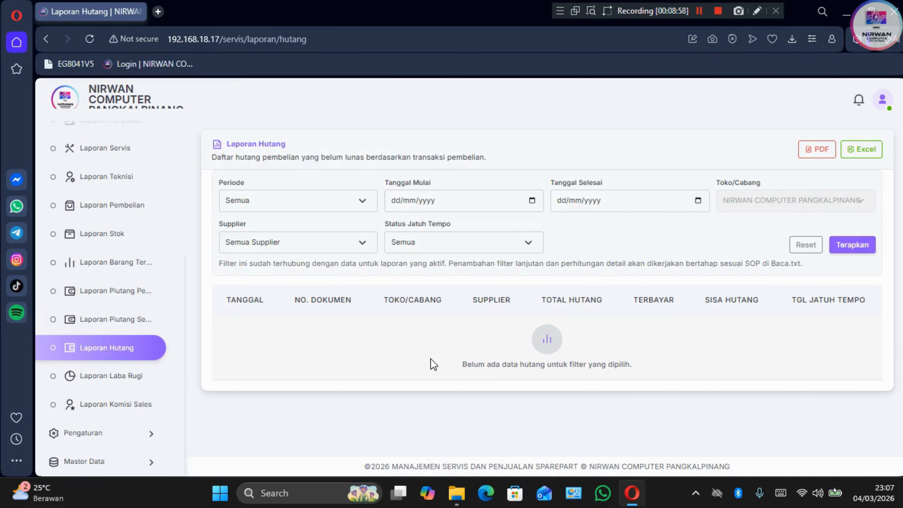
# Step: View the Laporan Laba Rugi profit and loss report, and examine all columns of the Laporan Komisi Sales report
pyautogui.click(111, 382)
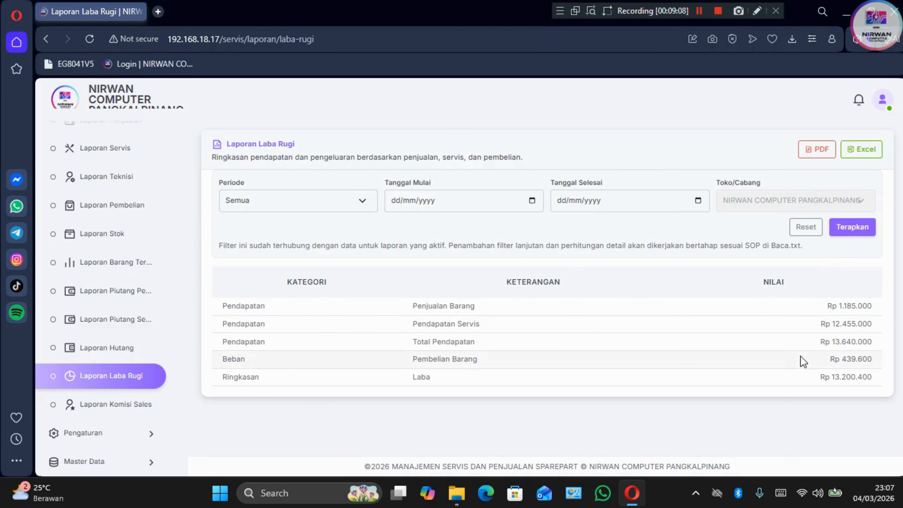
pyautogui.click(101, 412)
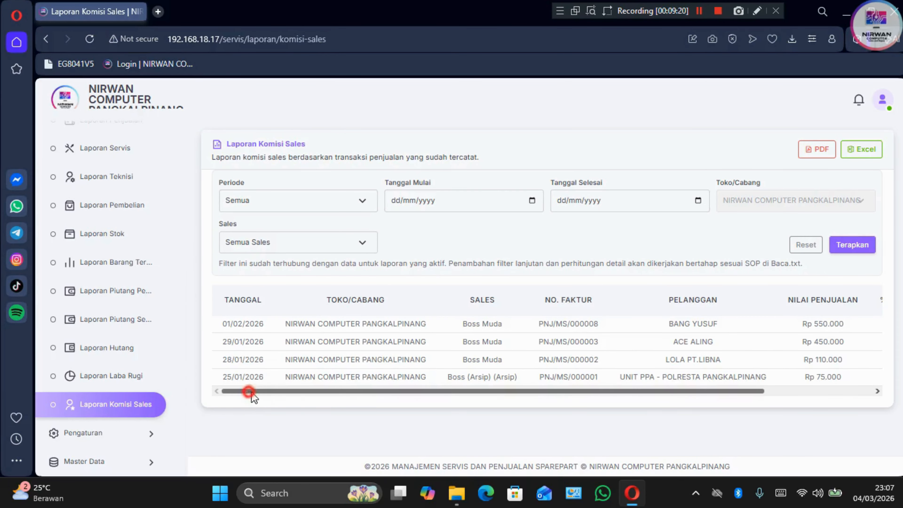
pyautogui.moveTo(250, 391); pyautogui.dragTo(470, 382)
pyautogui.moveTo(403, 391); pyautogui.dragTo(231, 384)
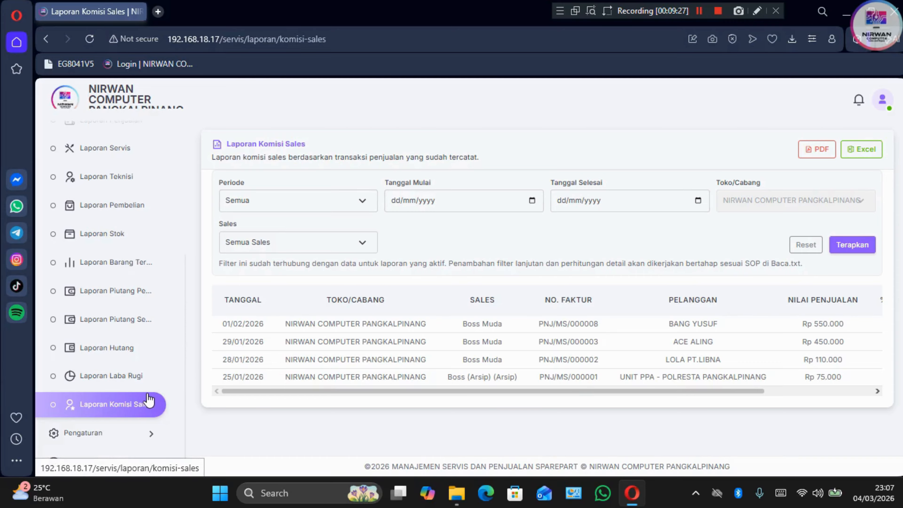
# Step: Collapse the Laporan section and open the Perusahaan settings page under Pengaturan
pyautogui.scroll(6, 148, 400)
pyautogui.click(152, 306)
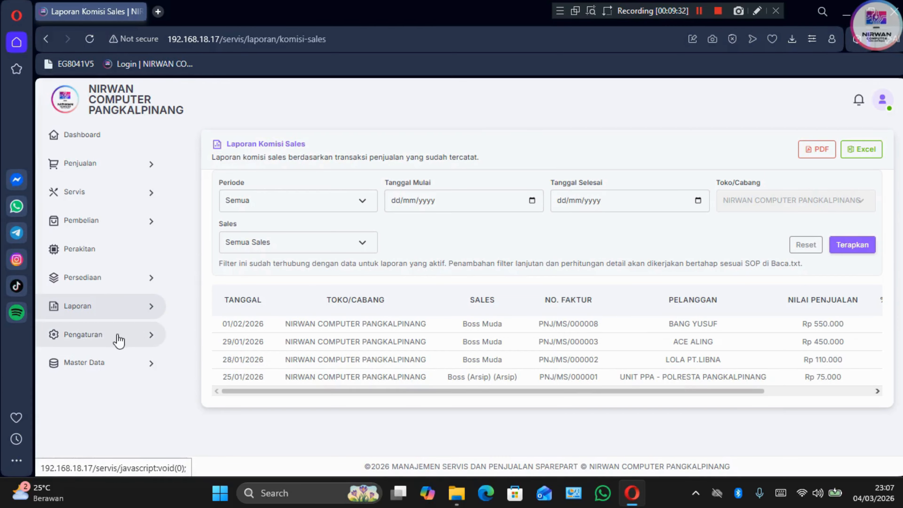
pyautogui.click(118, 336)
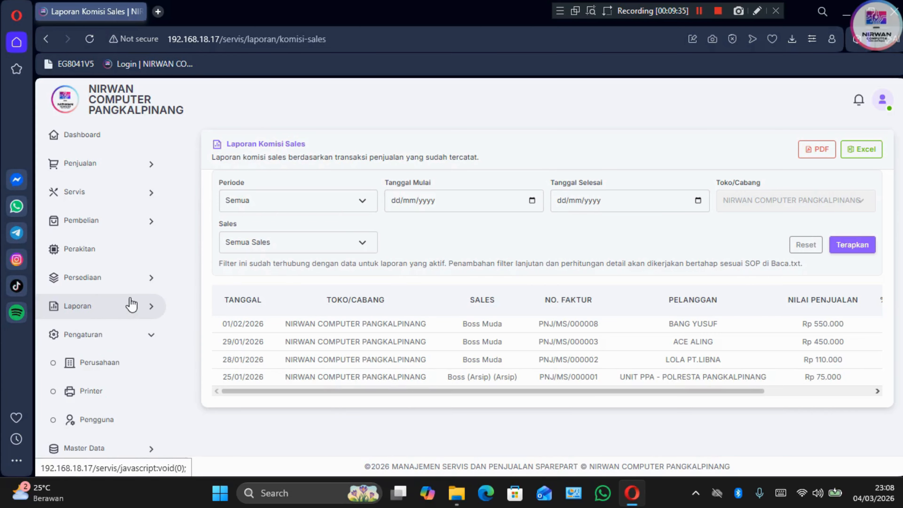
pyautogui.click(122, 359)
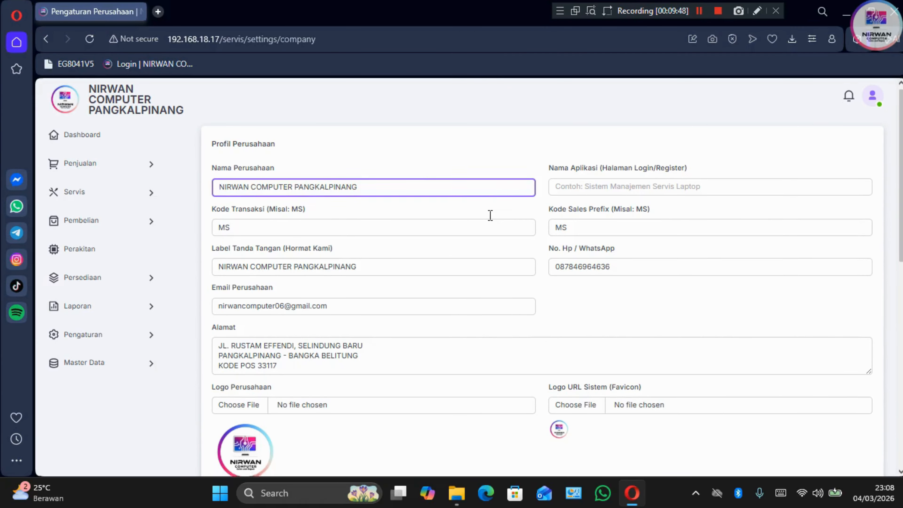
# Step: Examine the company profile form, including its logo, footer label and WhatsApp template fields, and the Backup & Restore Database area
pyautogui.scroll(-7, 490, 214)
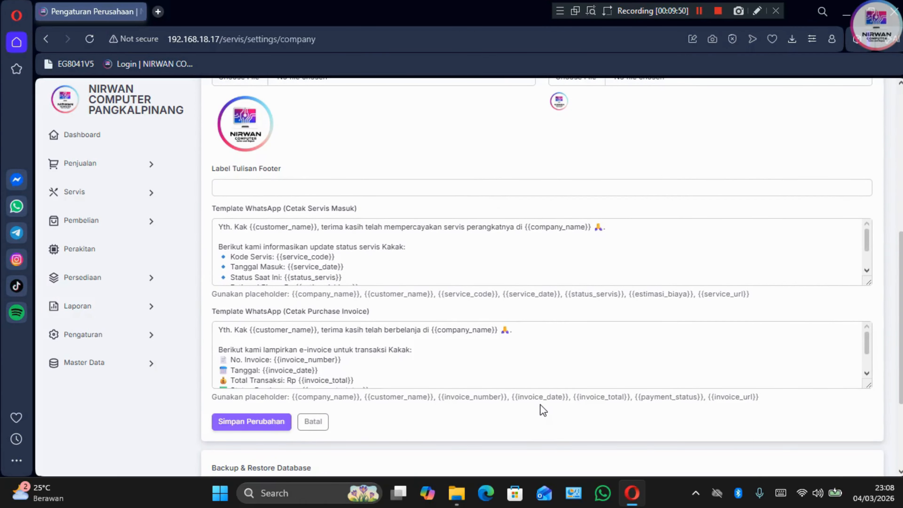
pyautogui.scroll(7, 539, 404)
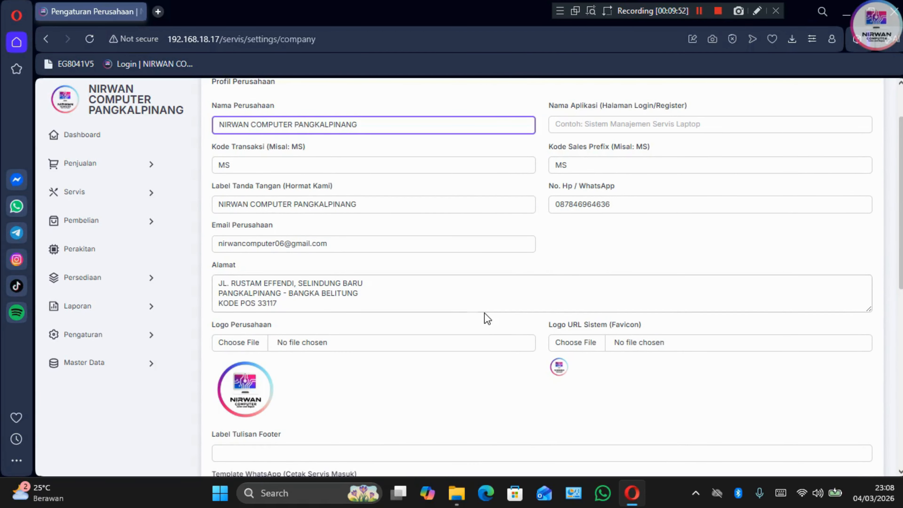
pyautogui.scroll(2, 487, 316)
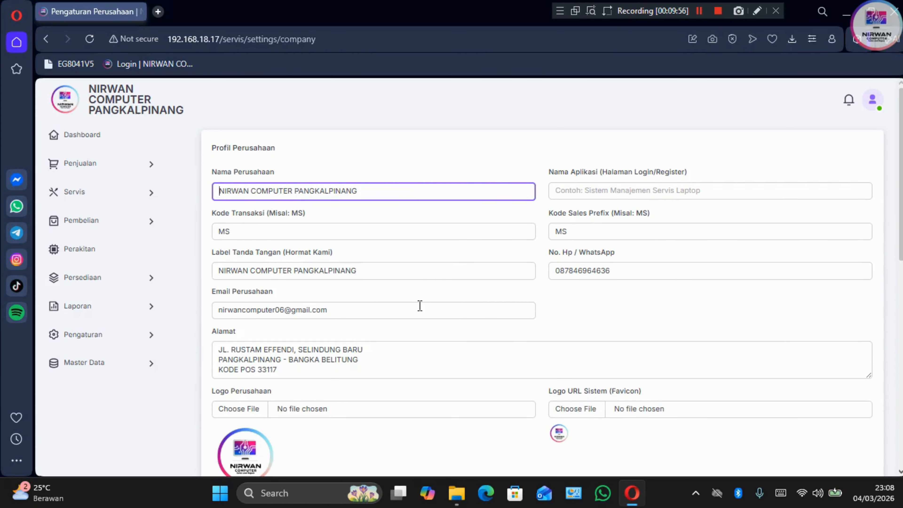
pyautogui.scroll(-8, 419, 305)
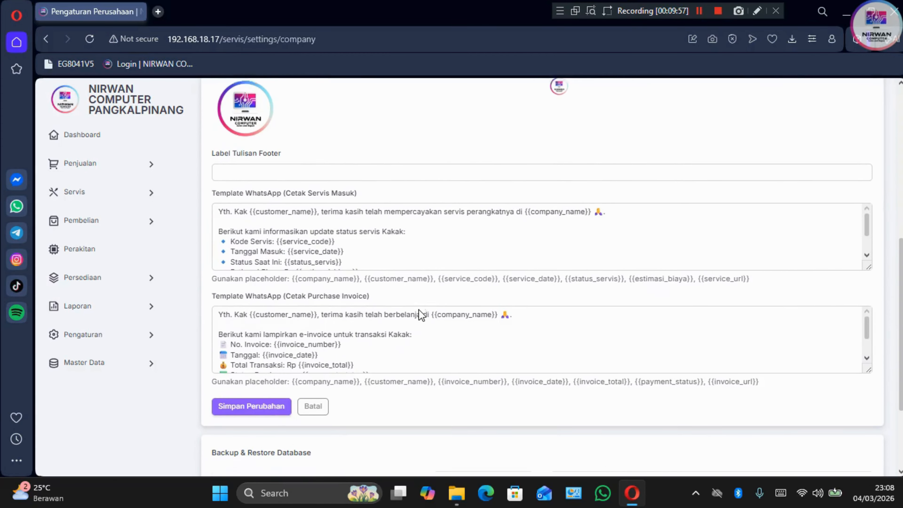
pyautogui.scroll(-3, 419, 310)
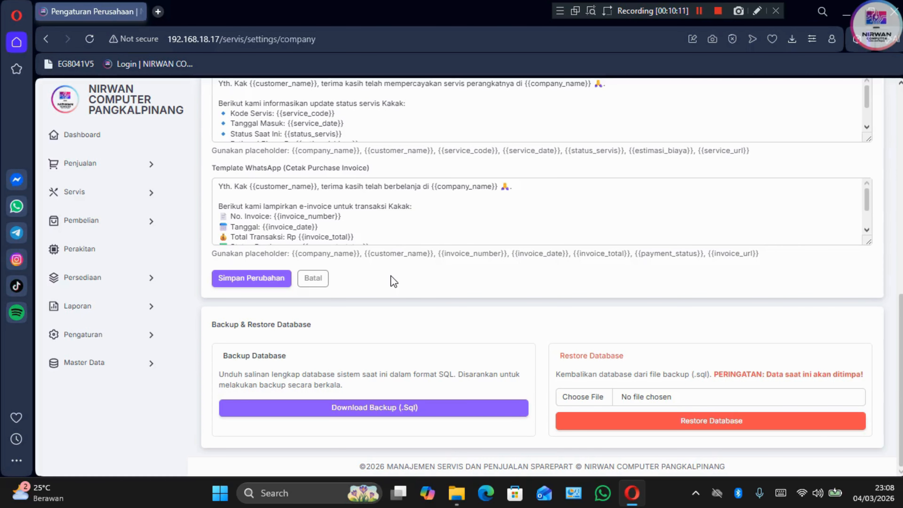
pyautogui.scroll(10, 394, 281)
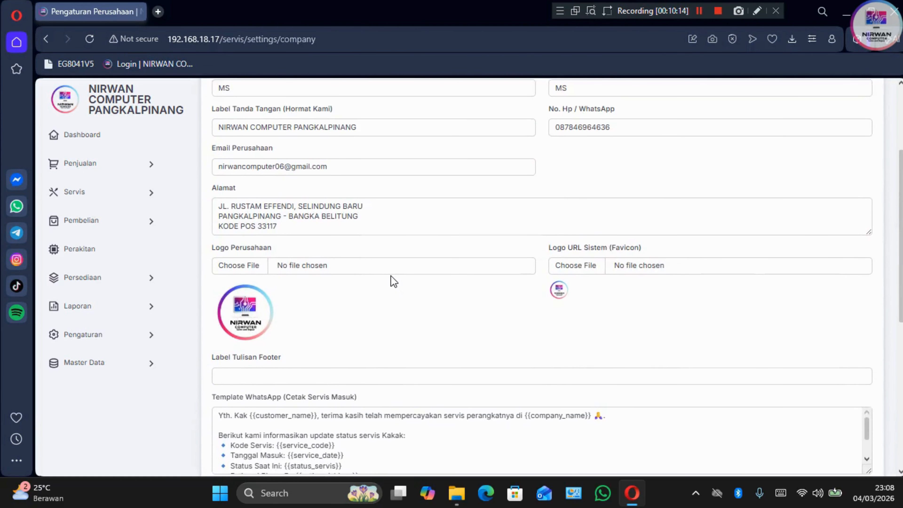
pyautogui.scroll(2, 392, 276)
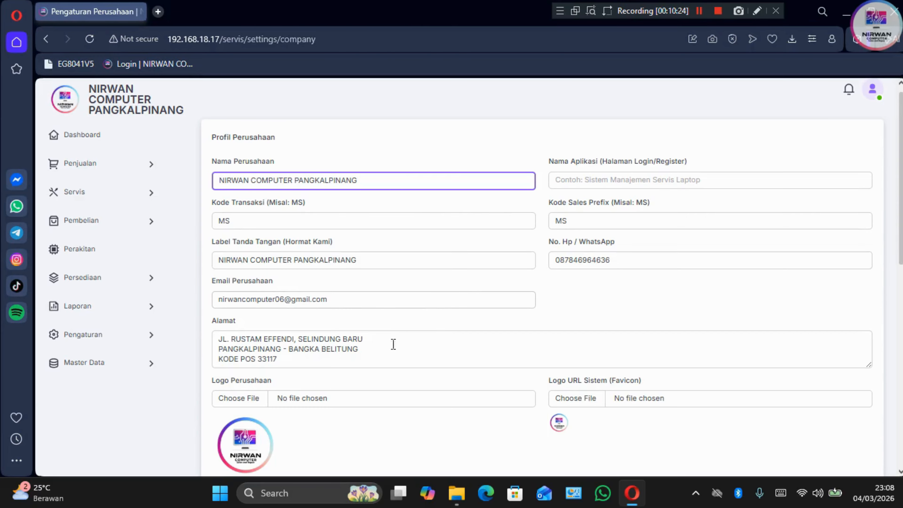
pyautogui.scroll(-3, 385, 349)
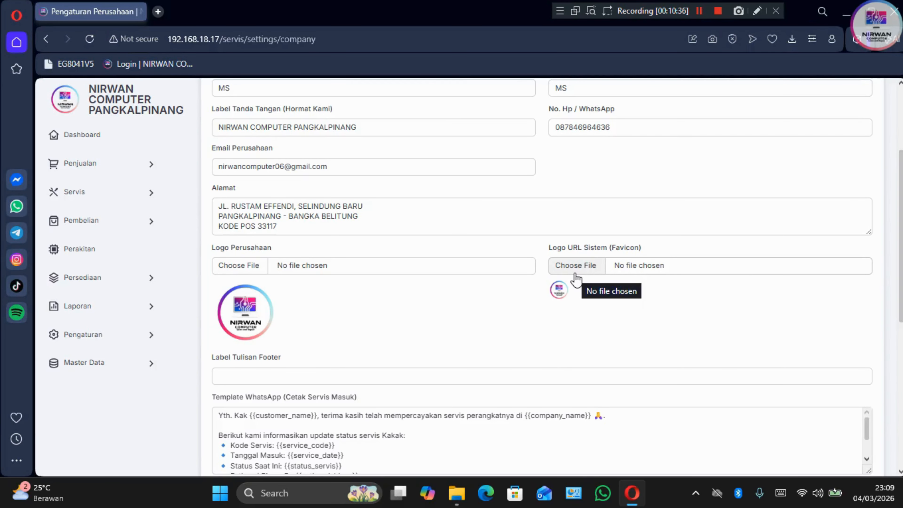
pyautogui.scroll(-3, 577, 279)
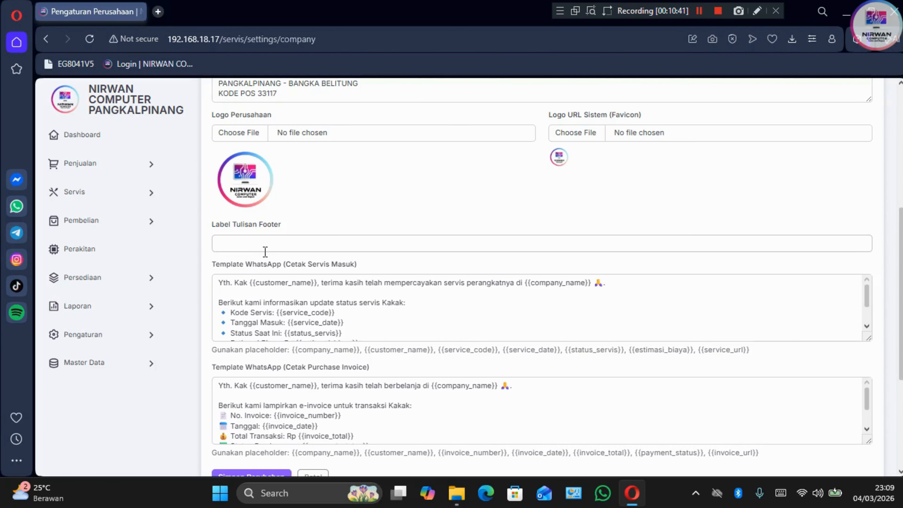
# Step: Examine the end of the Cetak Purchase Invoice WhatsApp template and highlight the copyright text in the page footer
pyautogui.scroll(-2, 506, 432)
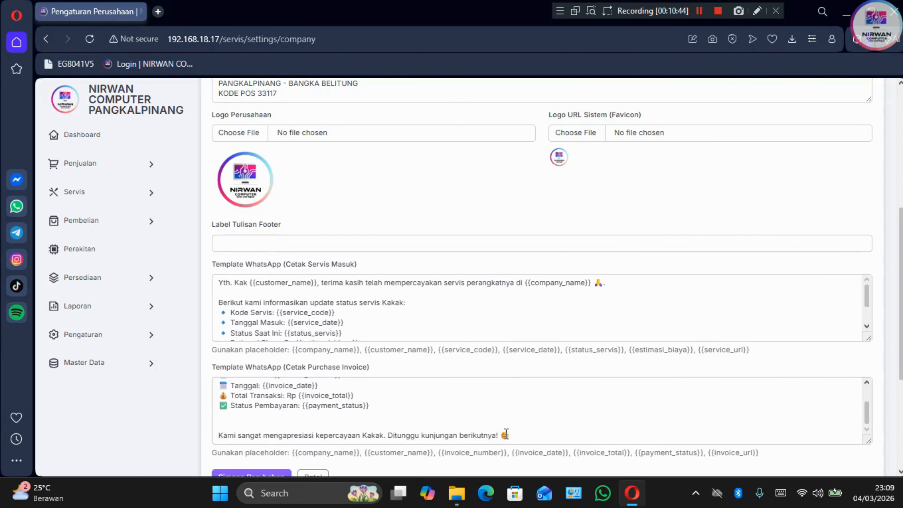
pyautogui.scroll(-5, 515, 459)
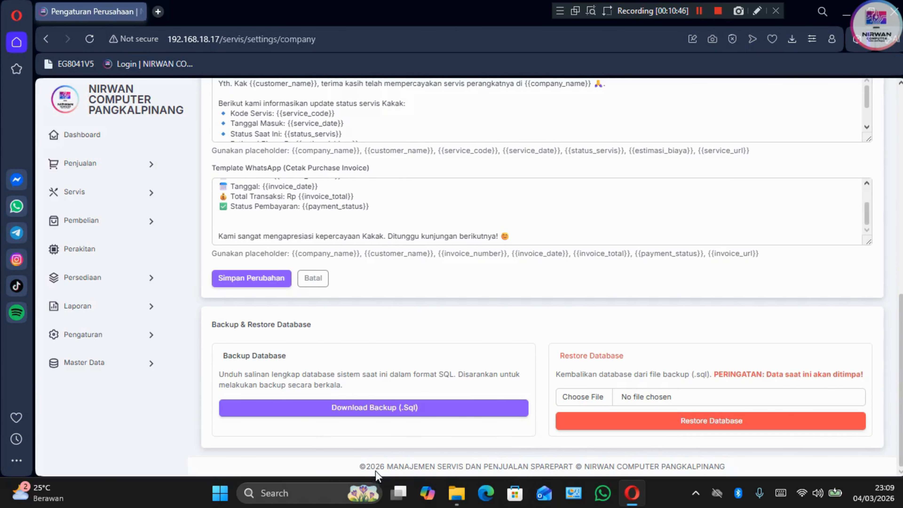
pyautogui.moveTo(353, 465); pyautogui.dragTo(749, 477)
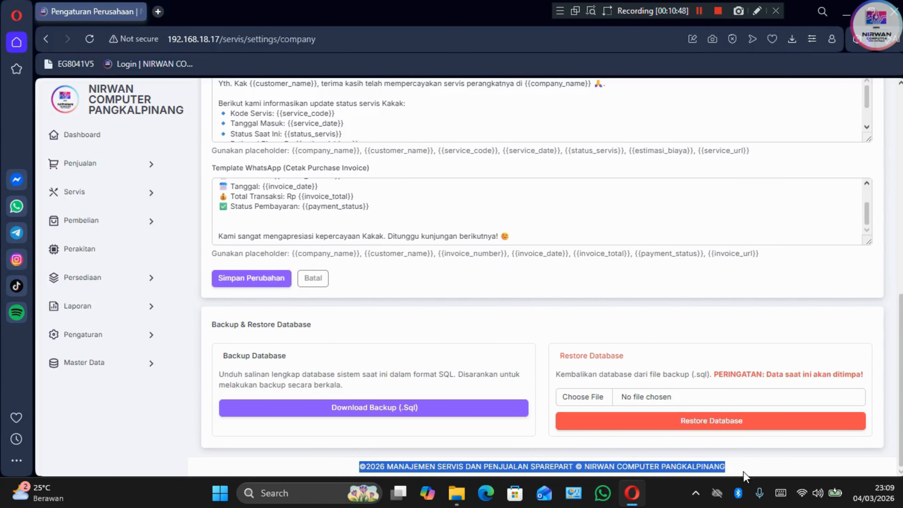
pyautogui.scroll(7, 511, 379)
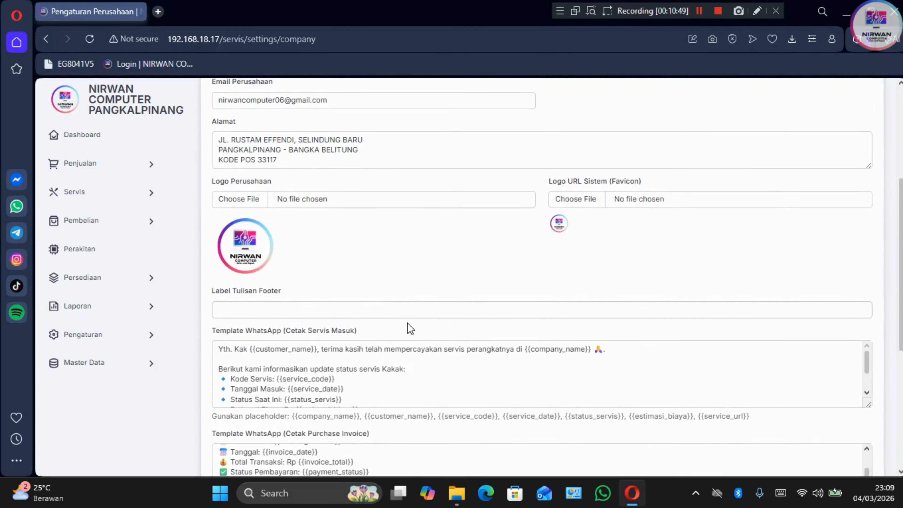
# Step: Review the full WhatsApp message templates for Cetak Servis Masuk and Cetak Purchase Invoice without editing them
pyautogui.scroll(-4, 396, 314)
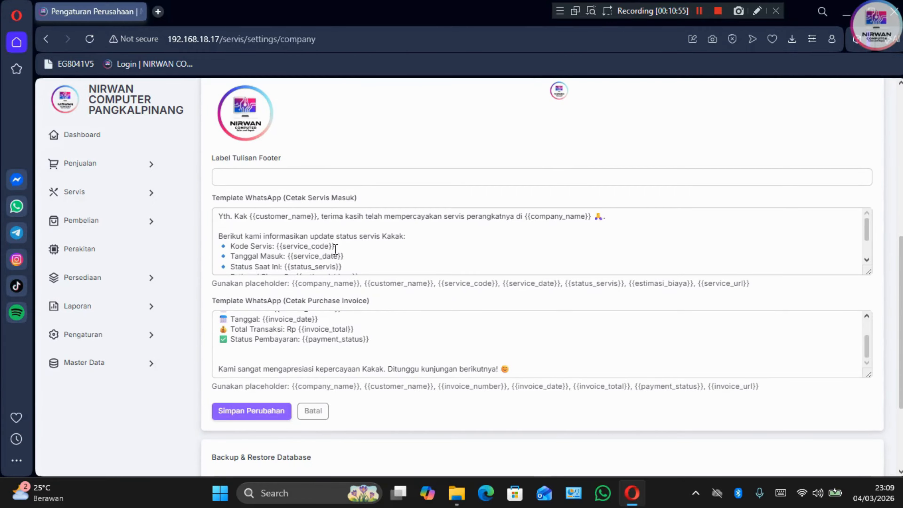
pyautogui.click(403, 245)
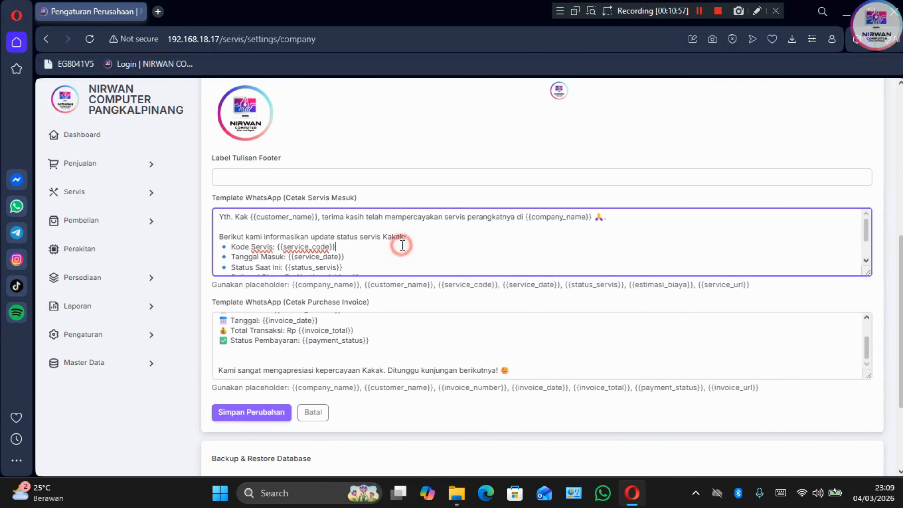
pyautogui.scroll(-2, 402, 245)
pyautogui.scroll(2, 402, 245)
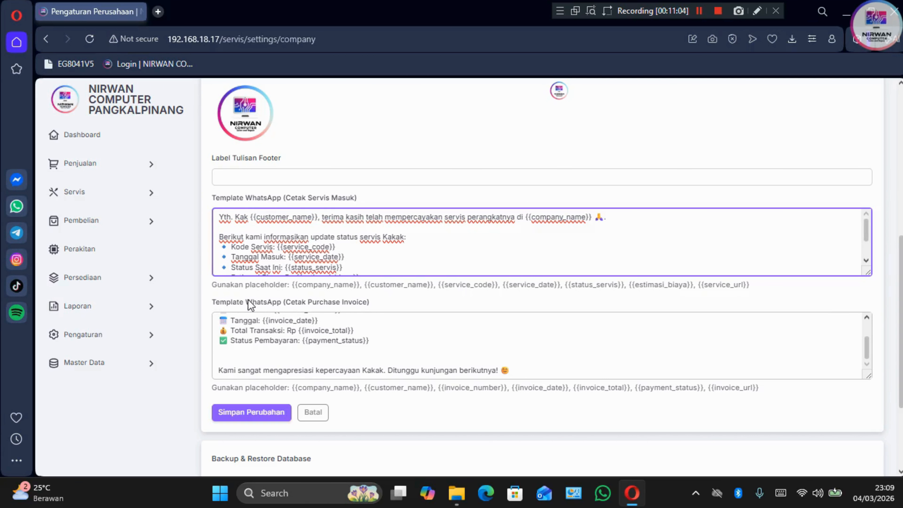
pyautogui.click(388, 357)
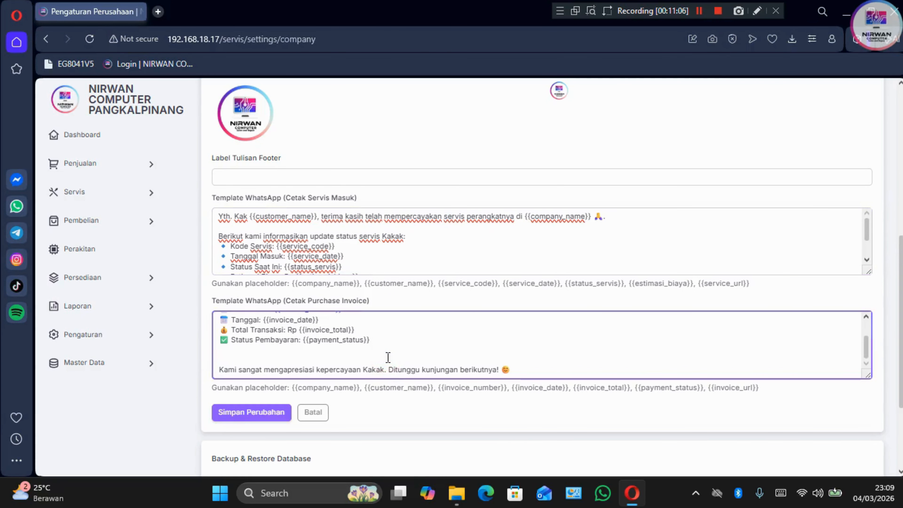
pyautogui.scroll(5, 388, 356)
pyautogui.scroll(-5, 388, 357)
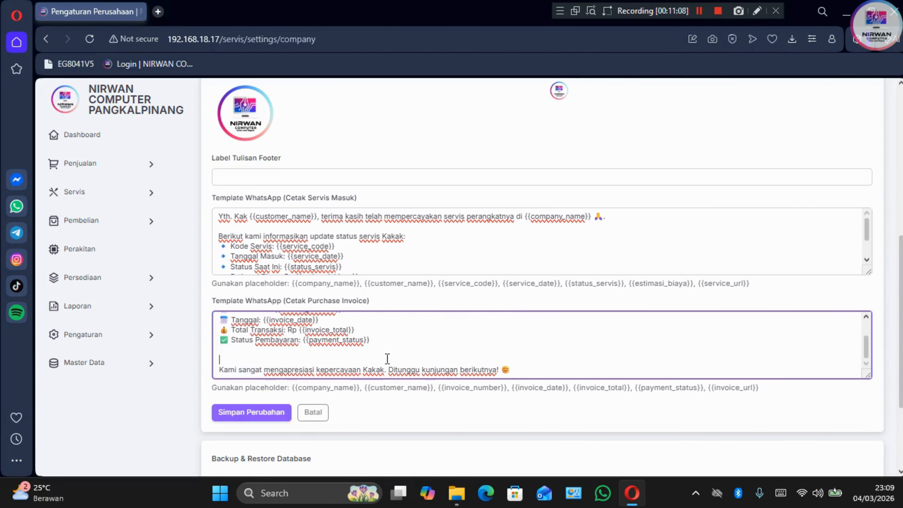
# Step: Examine the Backup Database and Restore Database options on the company settings page
pyautogui.scroll(-3, 375, 418)
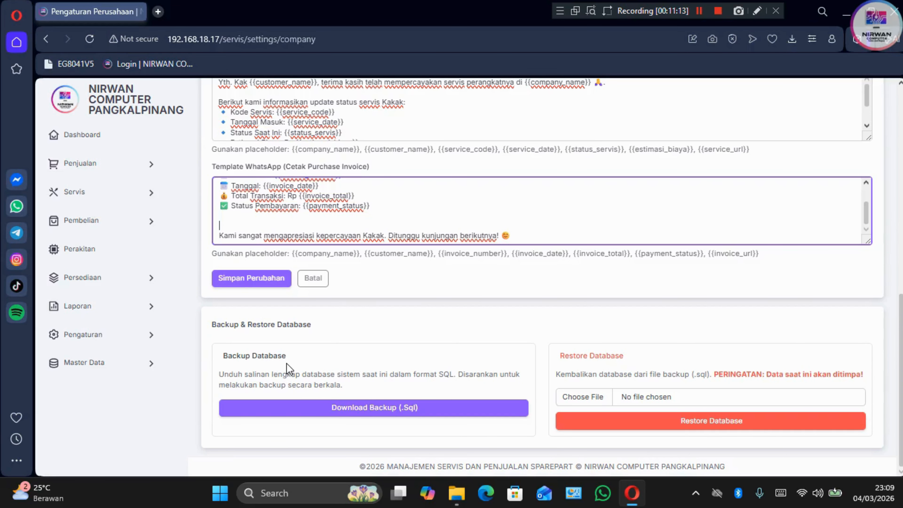
pyautogui.moveTo(645, 365); pyautogui.dragTo(364, 363)
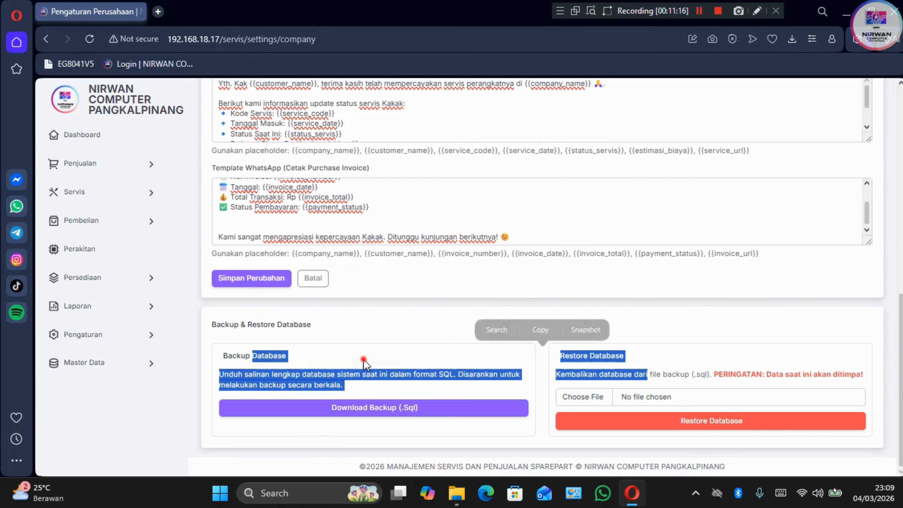
pyautogui.click(365, 363)
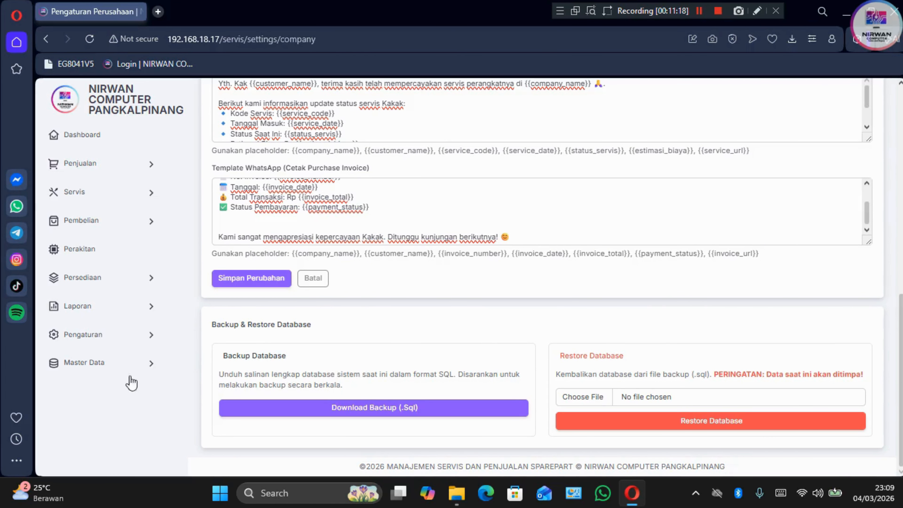
# Step: Open the Printer settings under Pengaturan and review the service note footer, sales invoice footer and Teks Tanda Tangan Toko fields
pyautogui.click(98, 338)
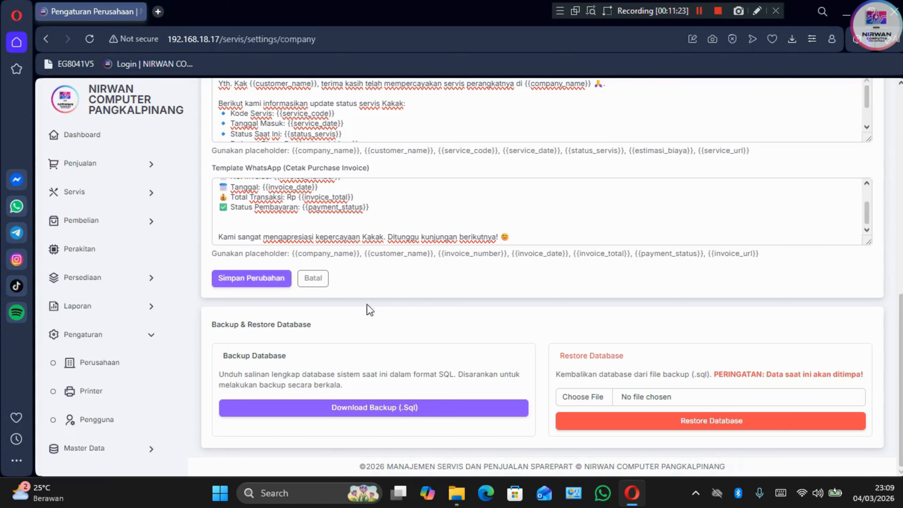
pyautogui.click(118, 395)
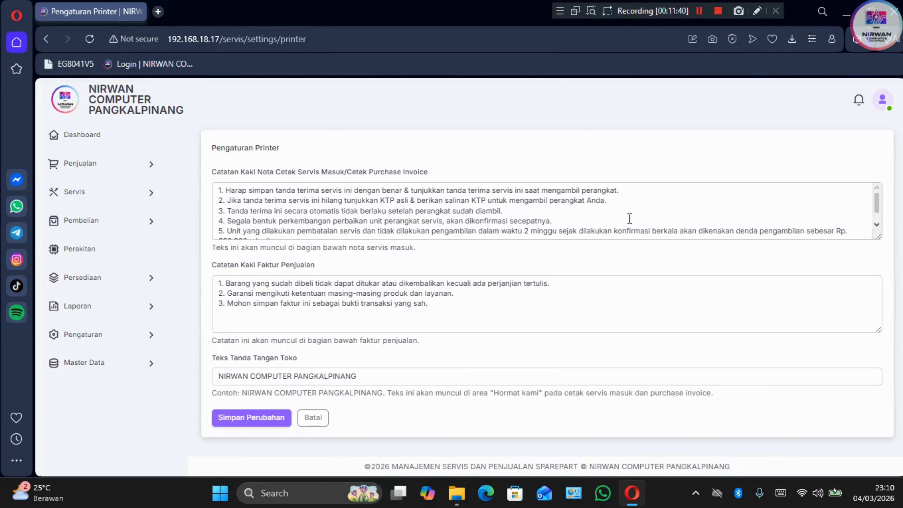
pyautogui.moveTo(636, 221); pyautogui.dragTo(219, 190)
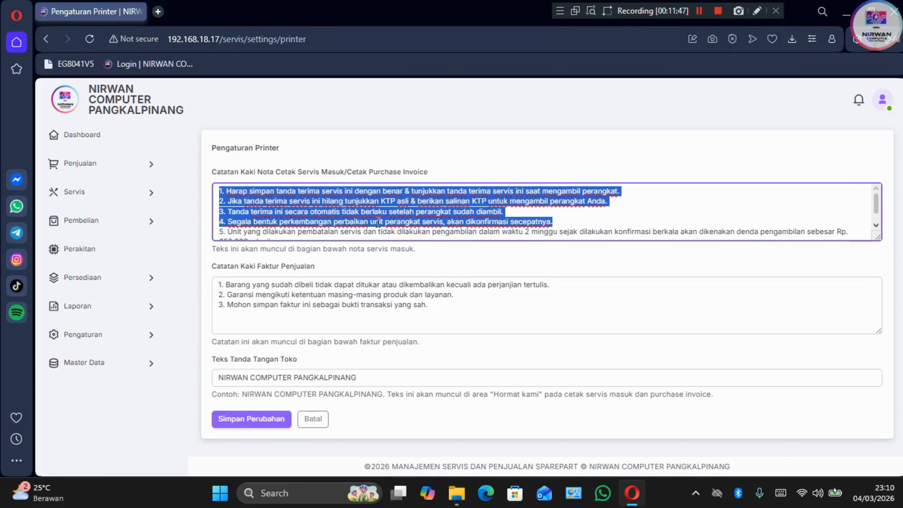
pyautogui.scroll(-1, 378, 222)
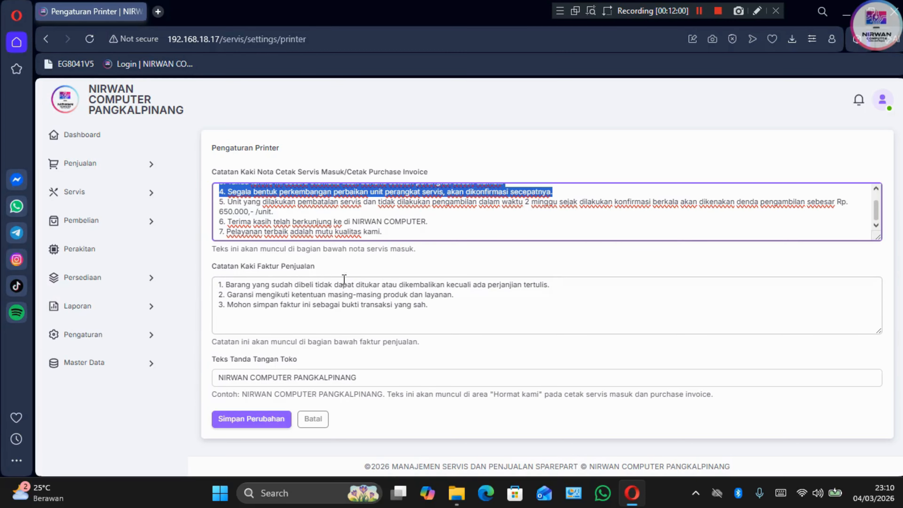
pyautogui.click(461, 320)
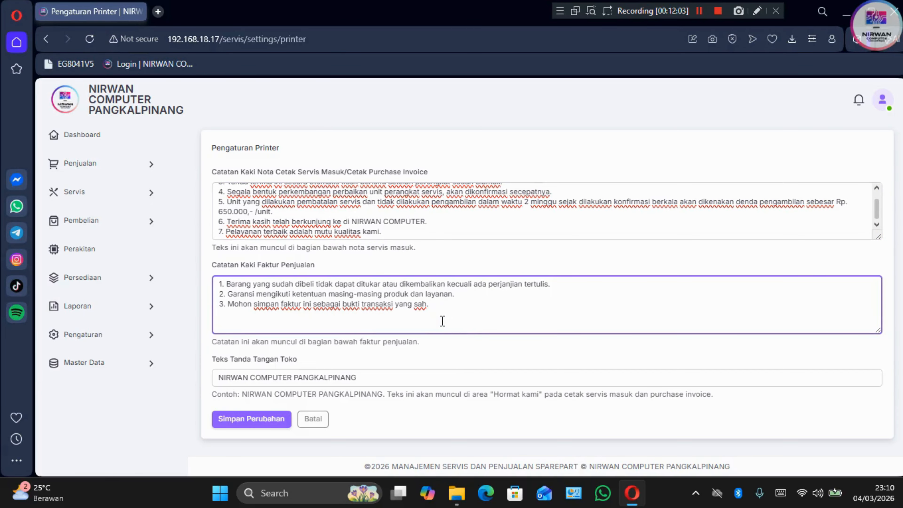
pyautogui.click(427, 361)
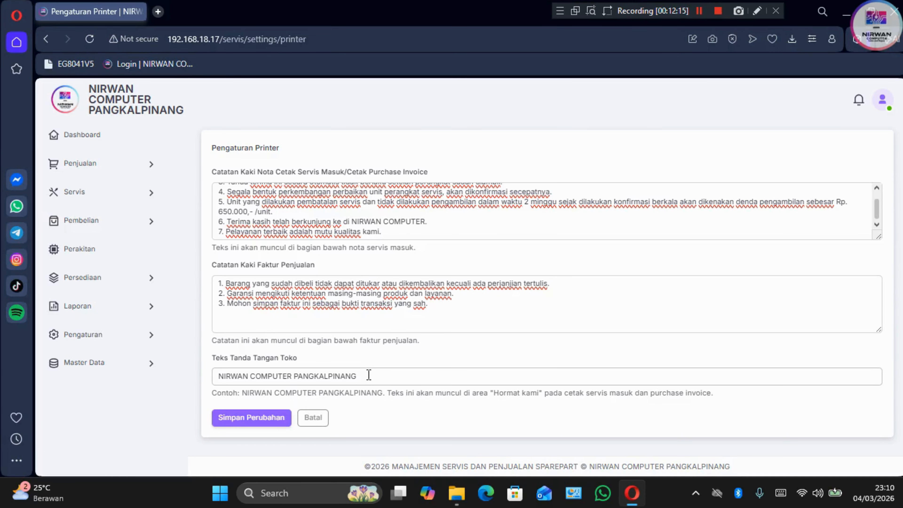
# Step: Open the Pengguna settings, examine the Rekapan Sesi Login session records, and return to the Manajemen Pengguna user list
pyautogui.click(115, 338)
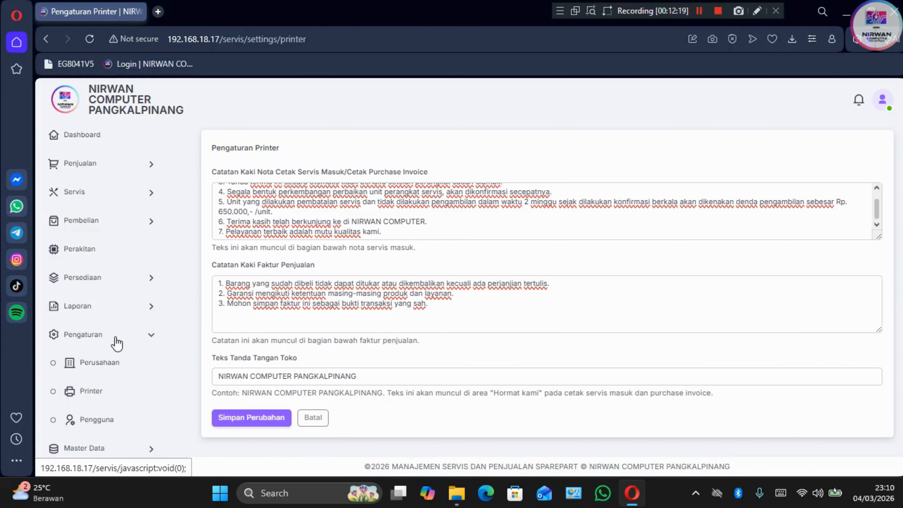
pyautogui.click(107, 421)
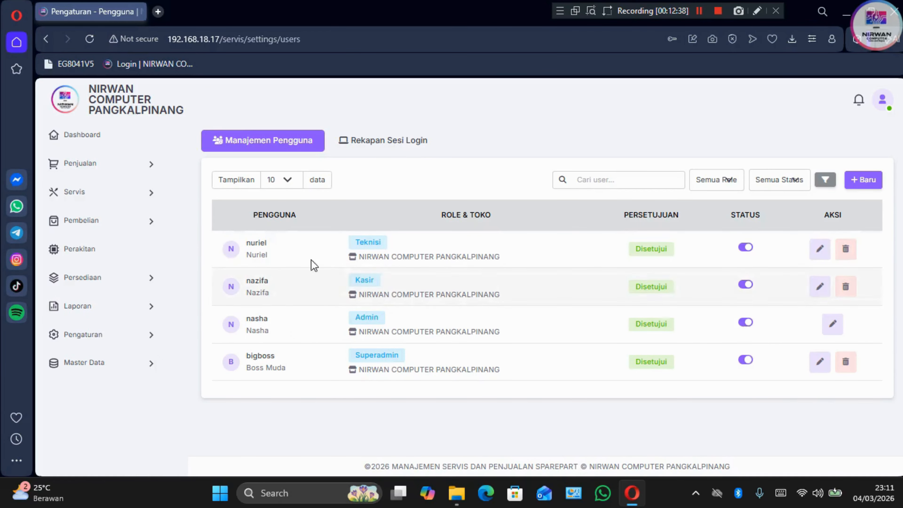
pyautogui.click(373, 152)
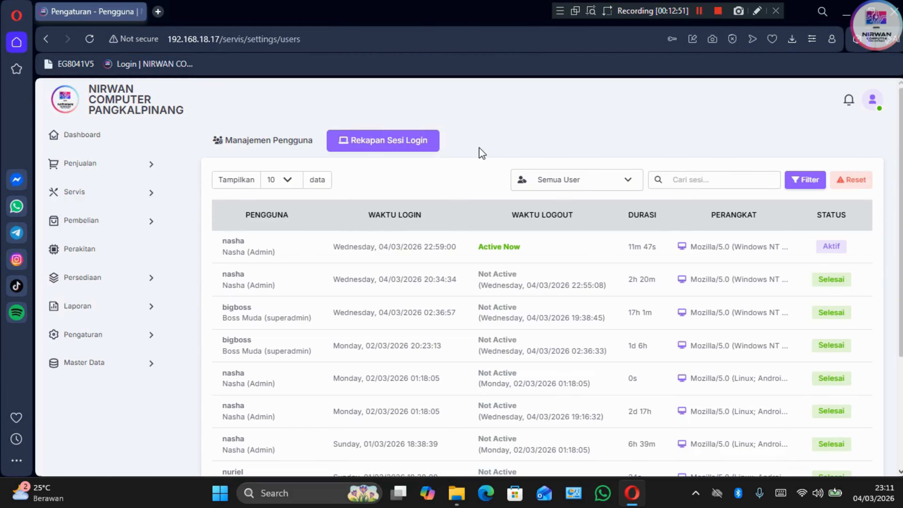
pyautogui.scroll(-5, 473, 251)
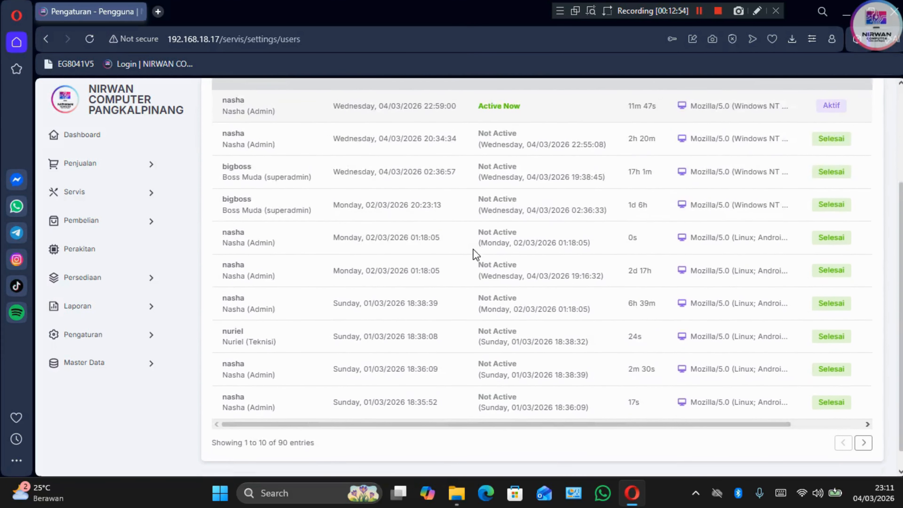
pyautogui.scroll(6, 476, 253)
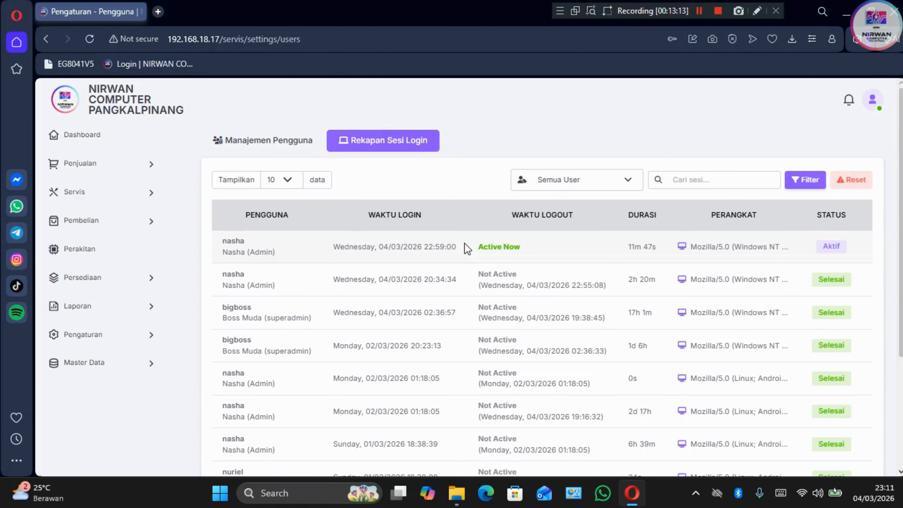
pyautogui.scroll(-5, 464, 243)
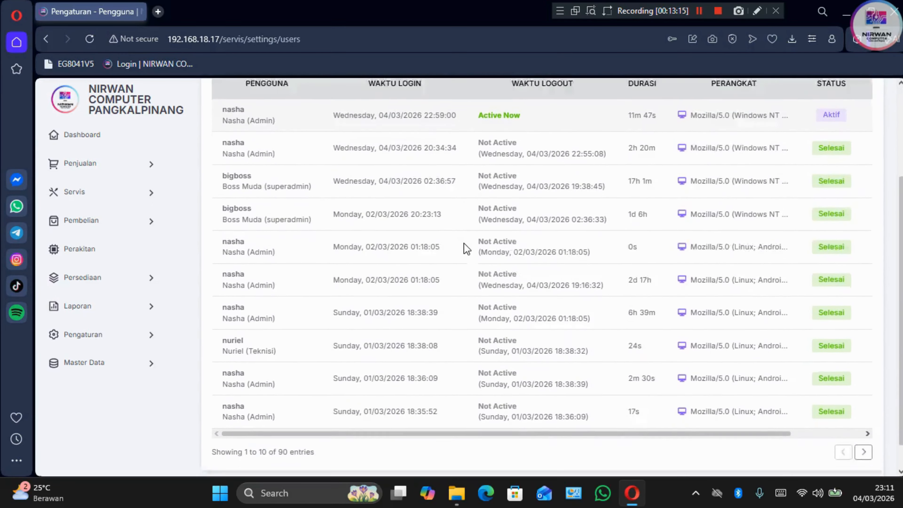
pyautogui.scroll(5, 463, 245)
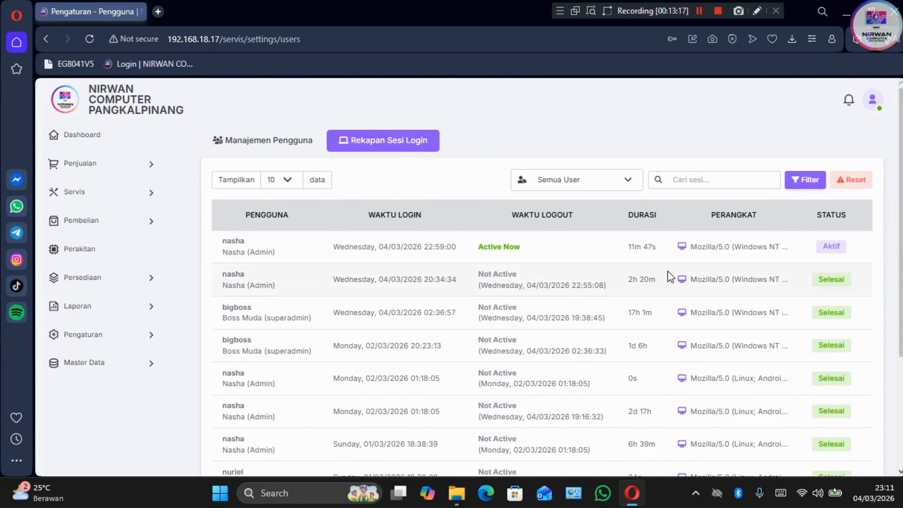
pyautogui.click(294, 143)
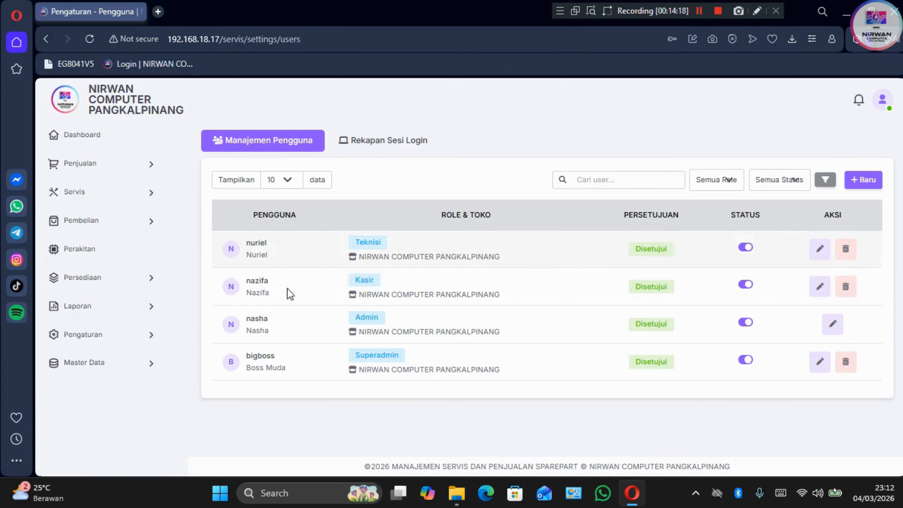
# Step: Open the Produk list under Master Data and look through its product entries
pyautogui.click(110, 363)
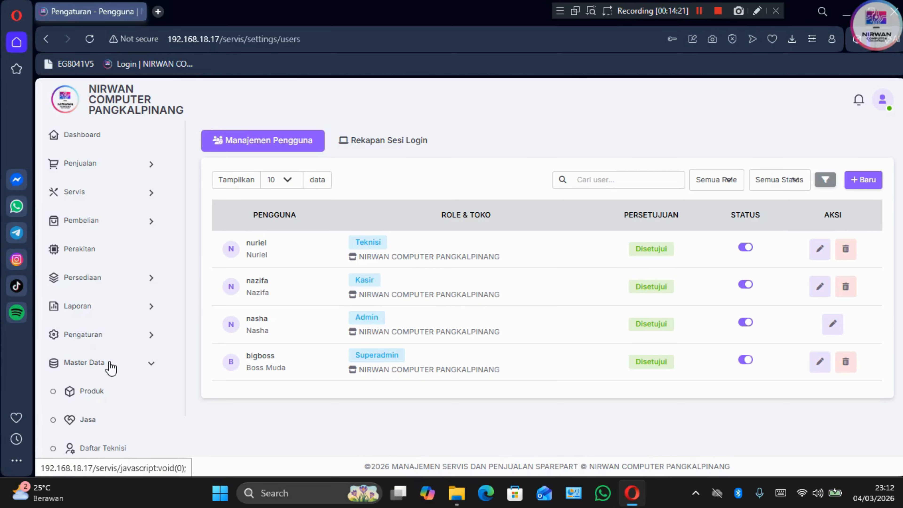
pyautogui.scroll(-2, 110, 368)
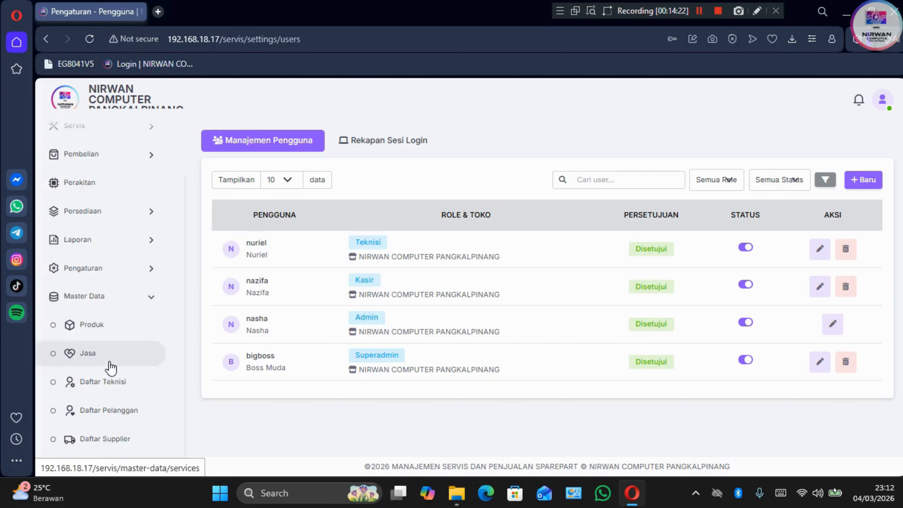
pyautogui.click(124, 326)
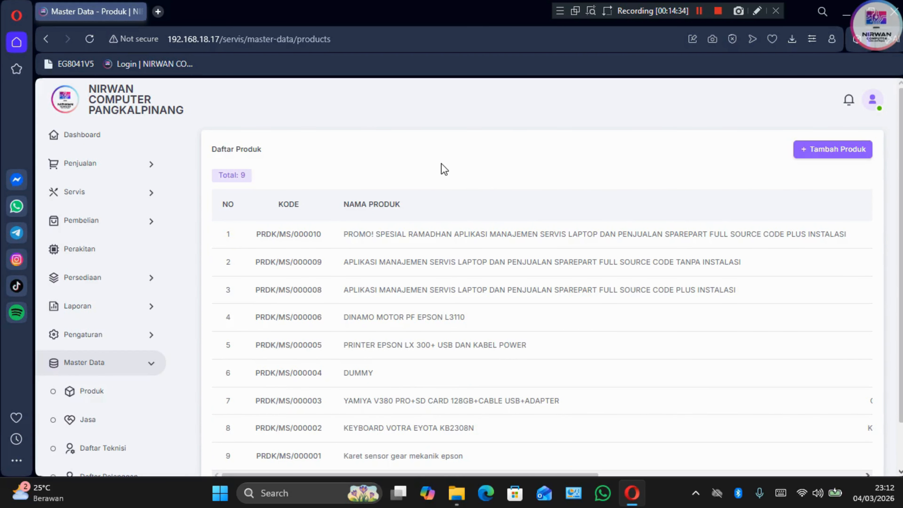
pyautogui.scroll(-2, 489, 258)
pyautogui.moveTo(581, 423); pyautogui.dragTo(422, 420)
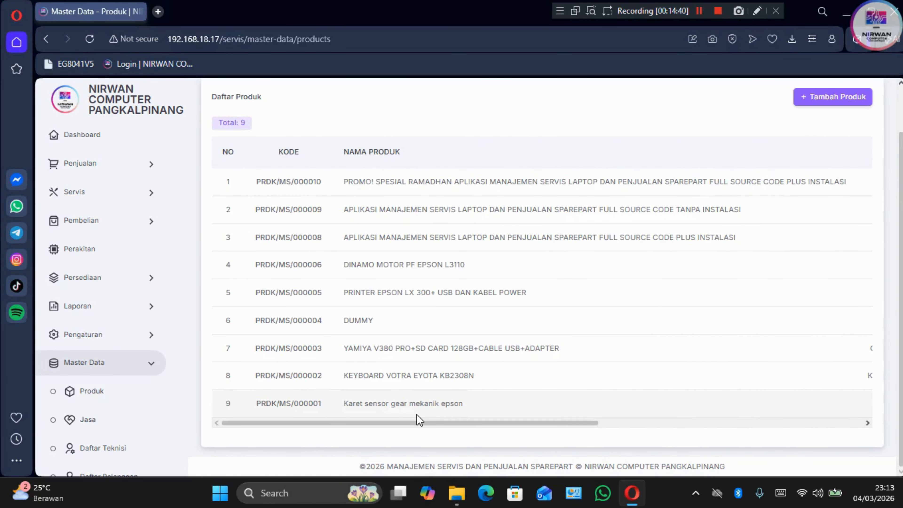
# Step: View the Jasa service price list and the Daftar Teknisi technician list under Master Data
pyautogui.click(113, 421)
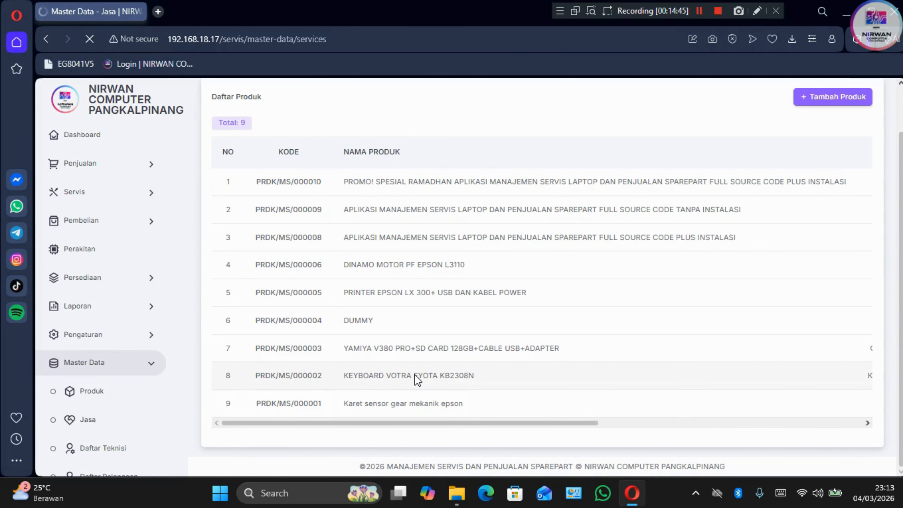
pyautogui.scroll(-2, 452, 343)
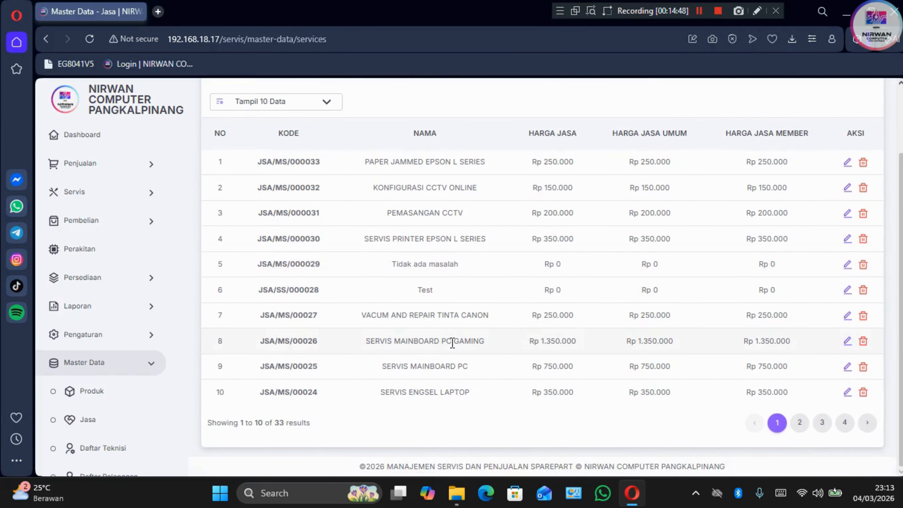
pyautogui.scroll(1, 542, 375)
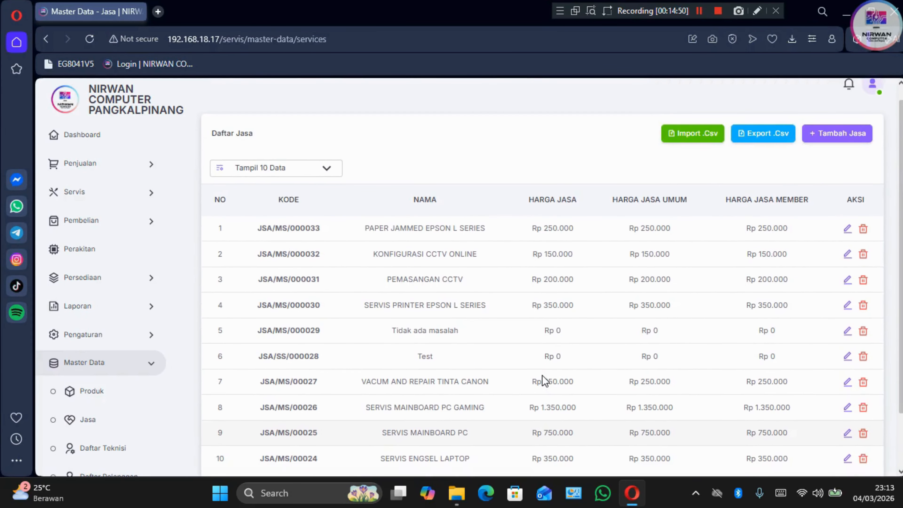
pyautogui.scroll(-1, 541, 375)
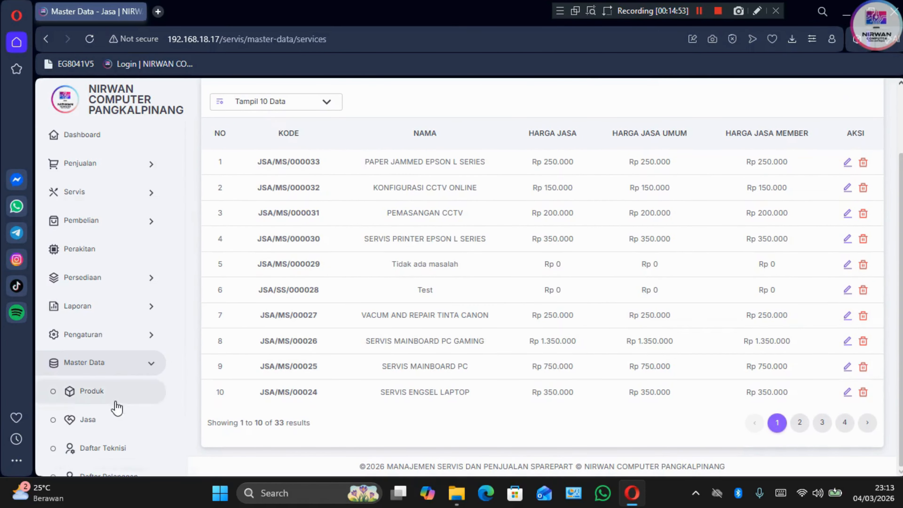
pyautogui.click(103, 449)
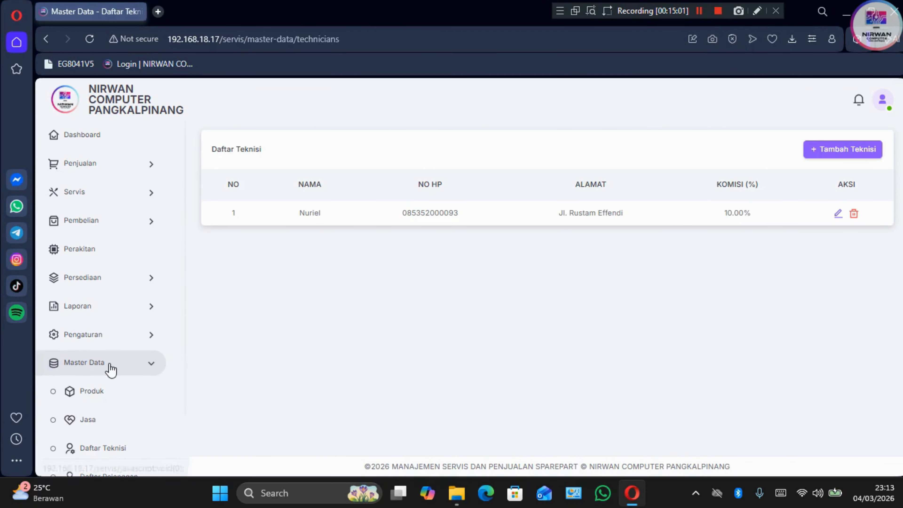
# Step: Open the Daftar Pelanggan customer list under Master Data and look through its first page of entries
pyautogui.scroll(-2, 110, 370)
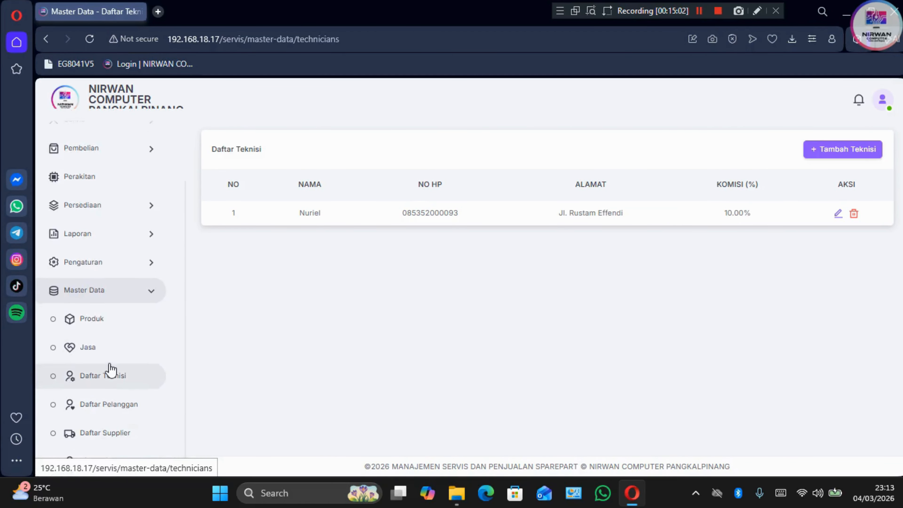
pyautogui.click(131, 409)
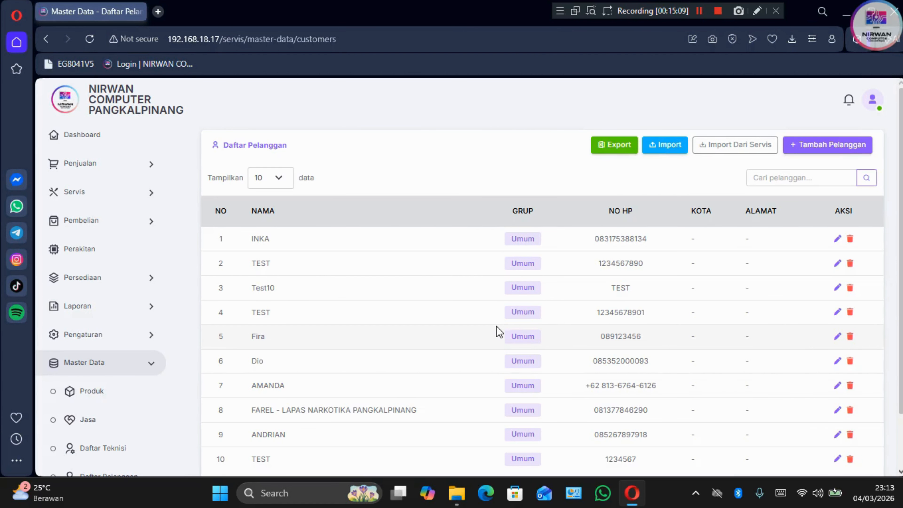
pyautogui.scroll(-2, 496, 326)
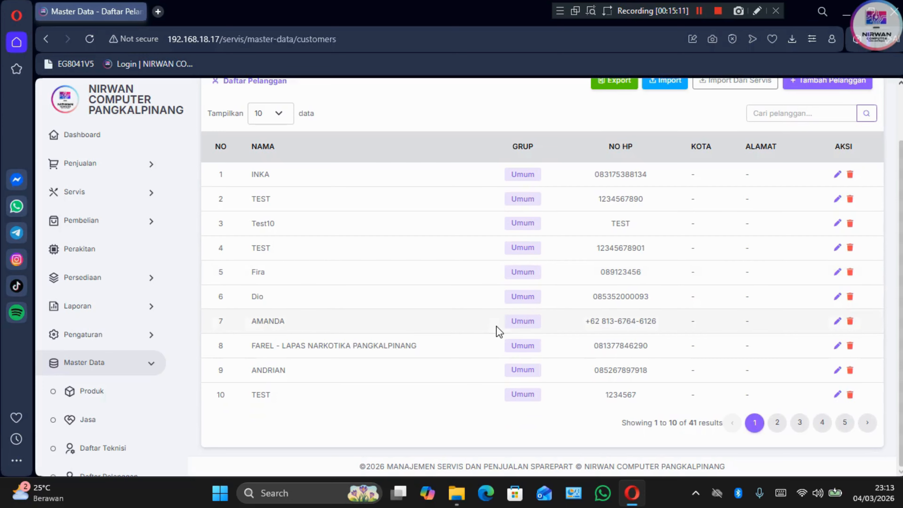
pyautogui.scroll(2, 496, 326)
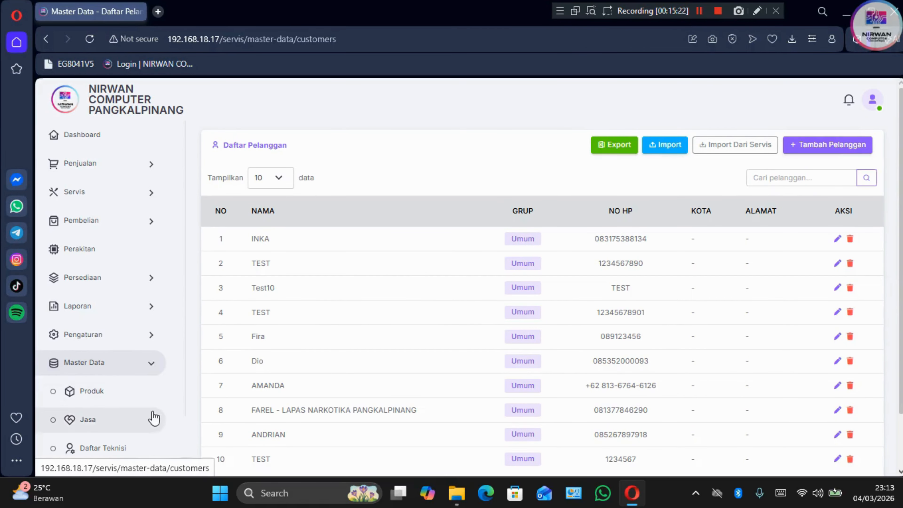
# Step: Open Daftar Supplier under Master Data and review the supplier records in the Data Supplier table
pyautogui.scroll(-2, 153, 418)
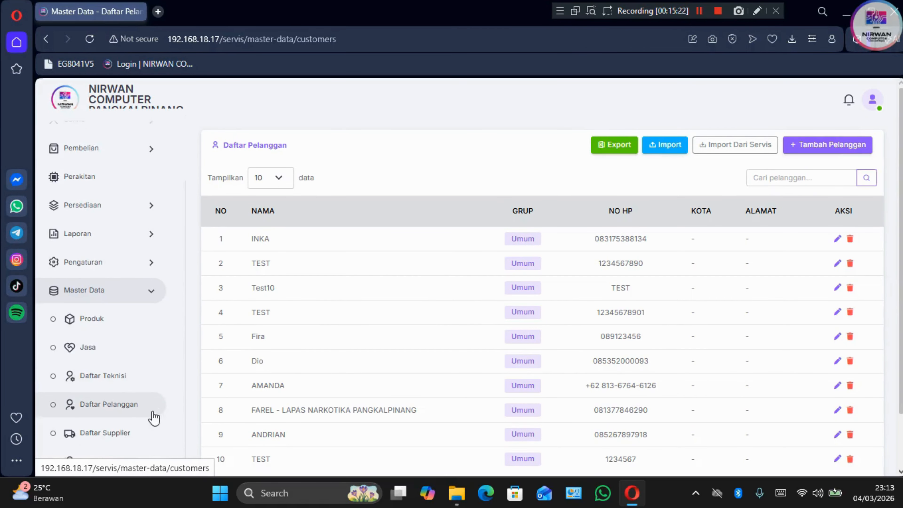
pyautogui.click(106, 437)
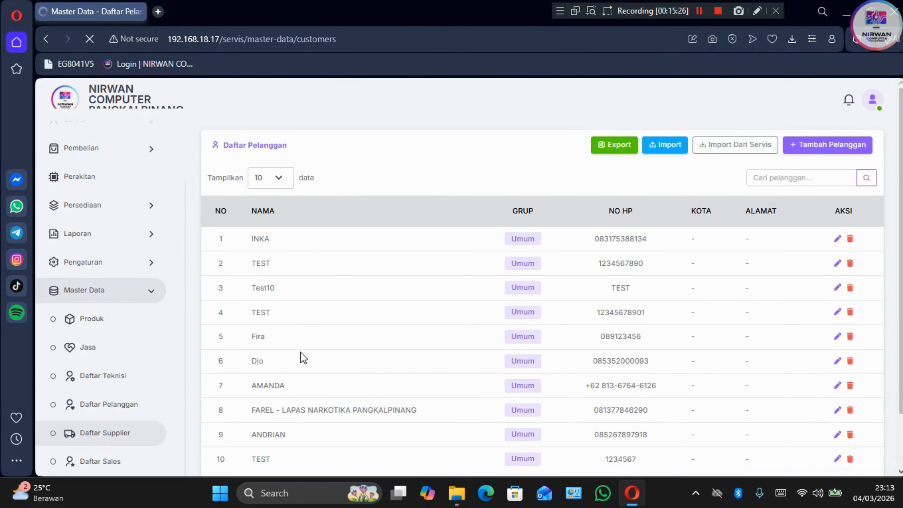
pyautogui.scroll(-2, 478, 337)
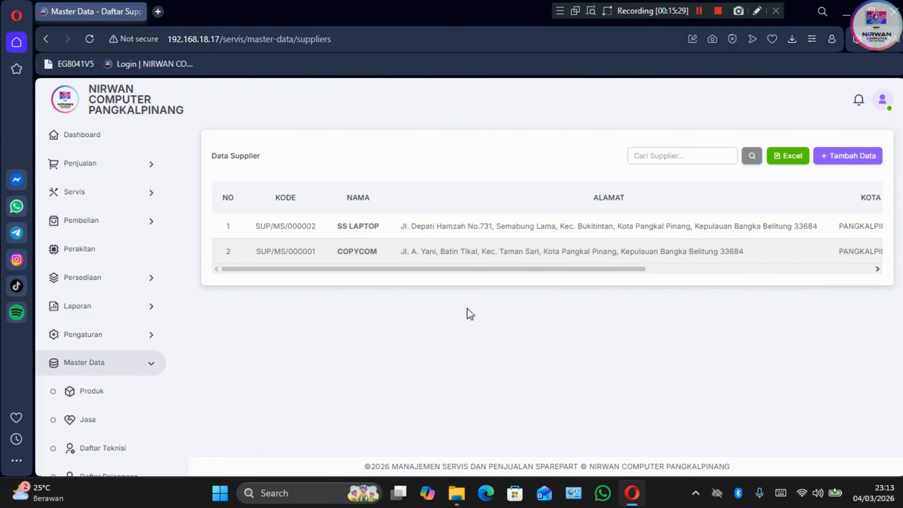
pyautogui.moveTo(468, 271); pyautogui.dragTo(424, 279)
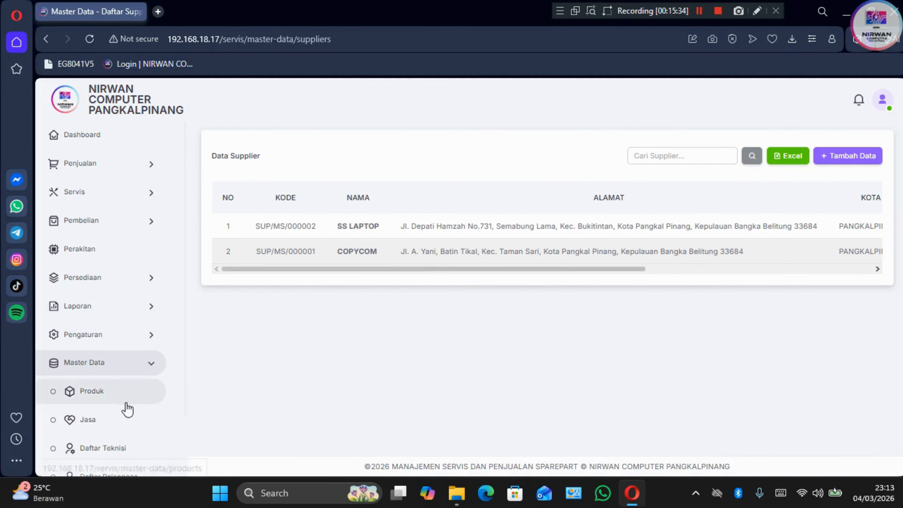
# Step: View the Daftar Sales salesperson list under Master Data, collapse the Master Data group, and return to the Dashboard
pyautogui.scroll(-2, 127, 406)
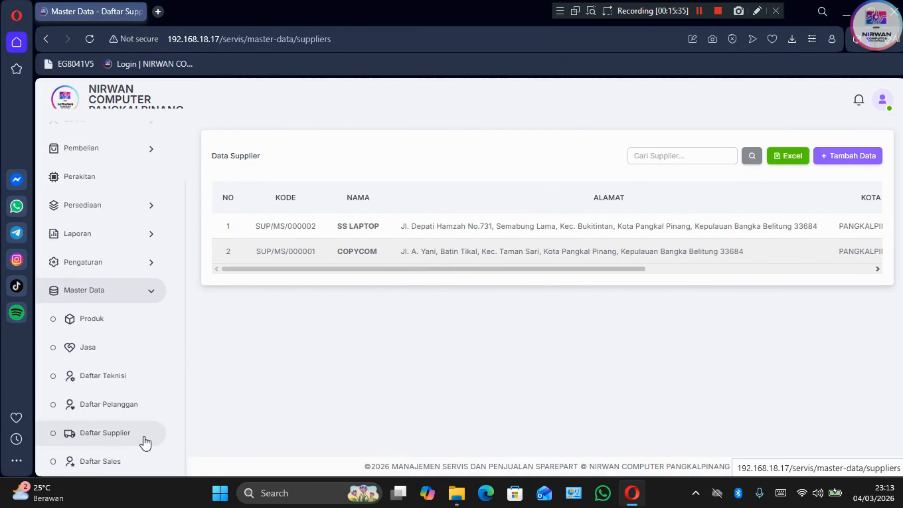
pyautogui.click(117, 462)
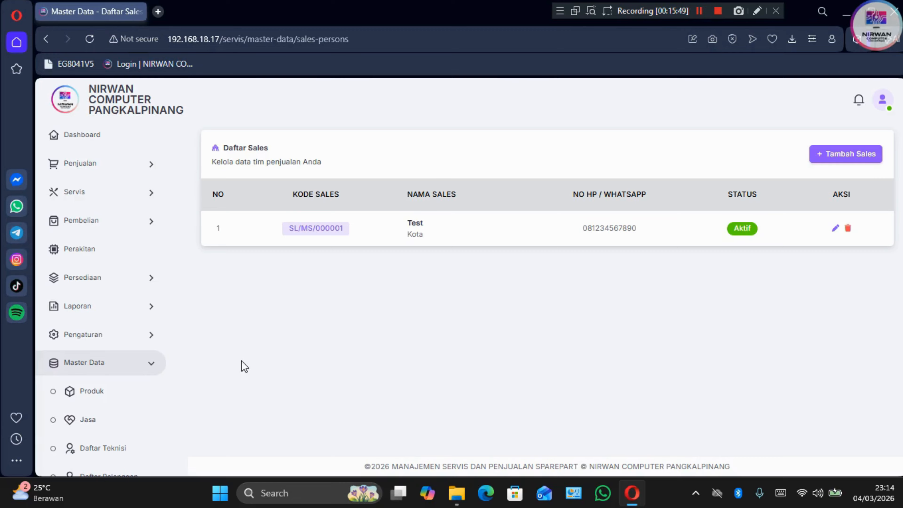
pyautogui.click(151, 363)
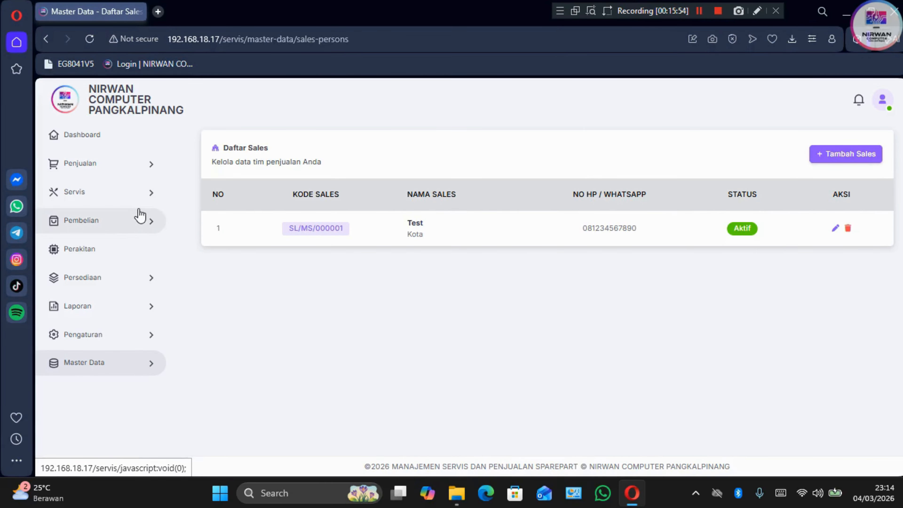
pyautogui.click(124, 147)
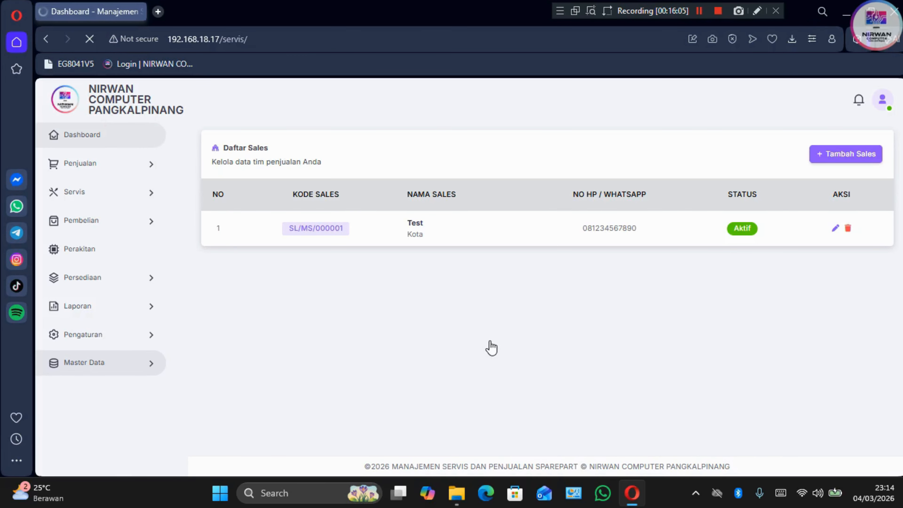